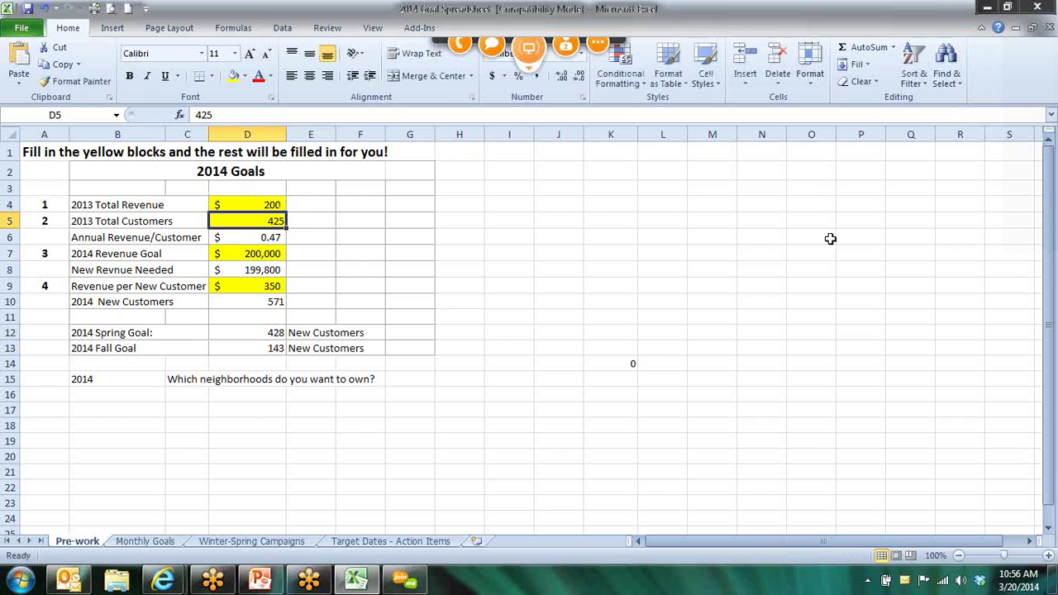
Set the 2013 Total Customers value in cell D5 to 450
type("4509")
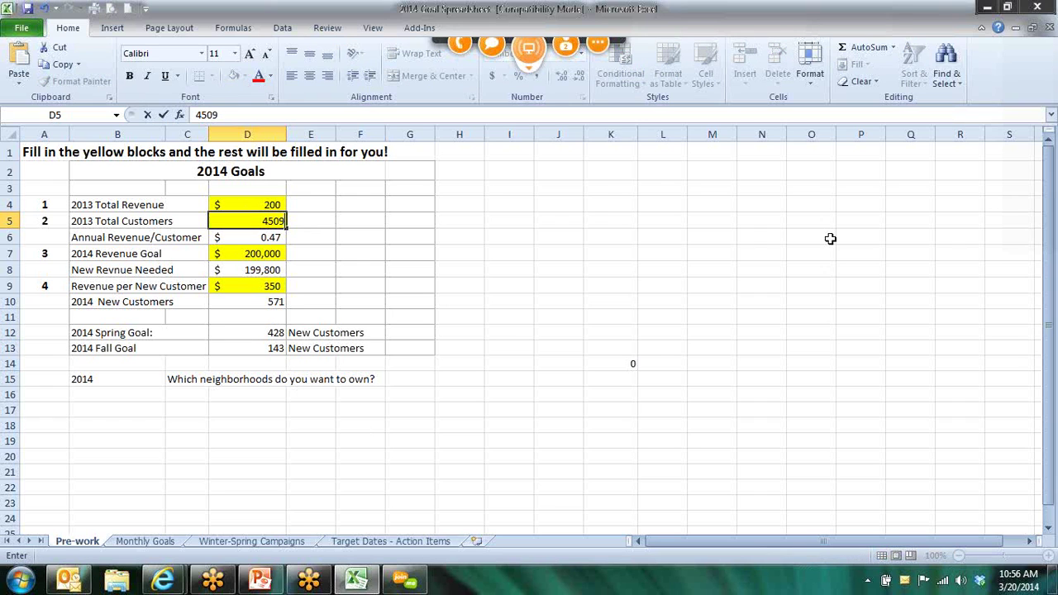
key("BackSpace")
key("Return")
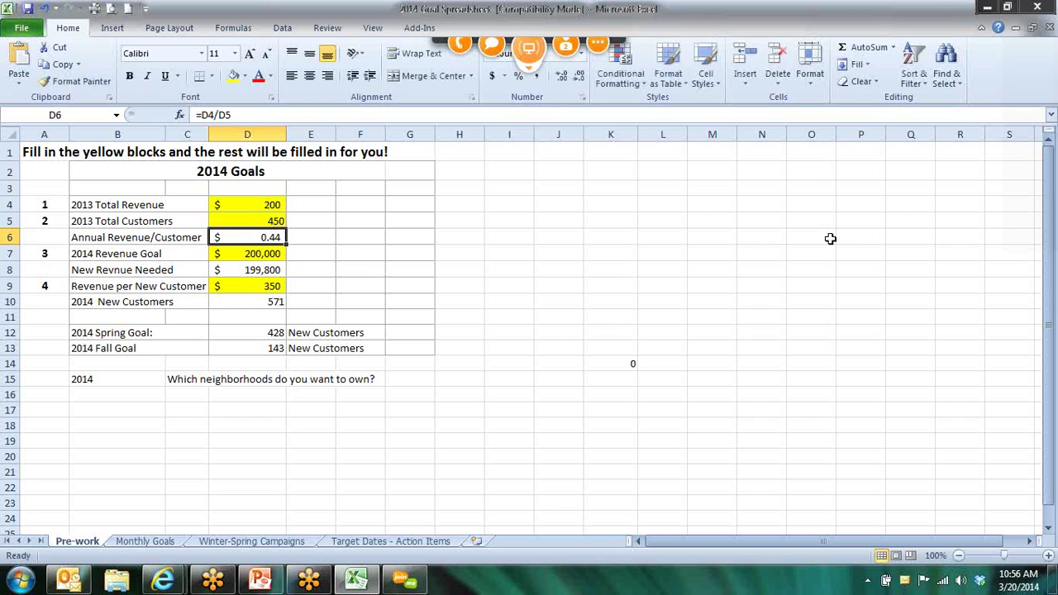
Set the 2013 Total Revenue value in cell D4 to 200,000
key("Up")
key("Up")
key("BackSpace")
type("200,00")
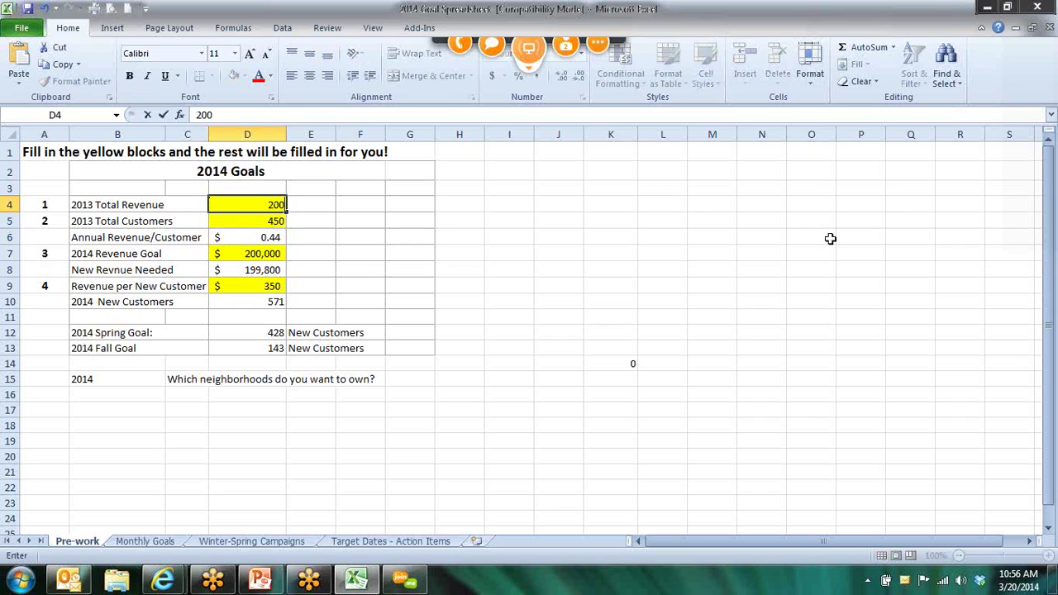
type("000")
key("Return")
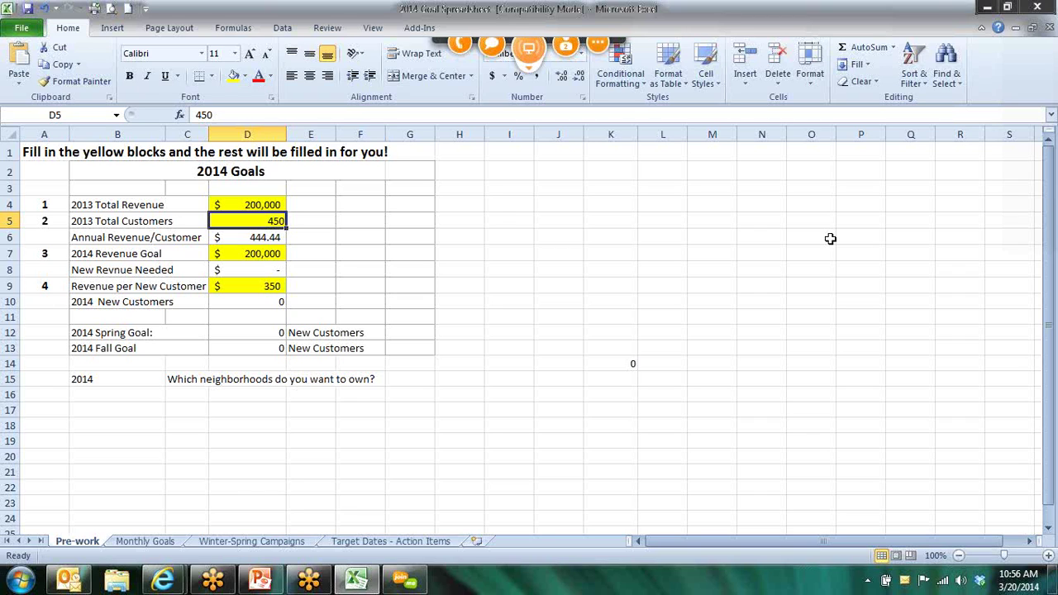
Enter 5,000, $35 and 6 in cells I6, J6 and K6 beside the goals table
key("Down")
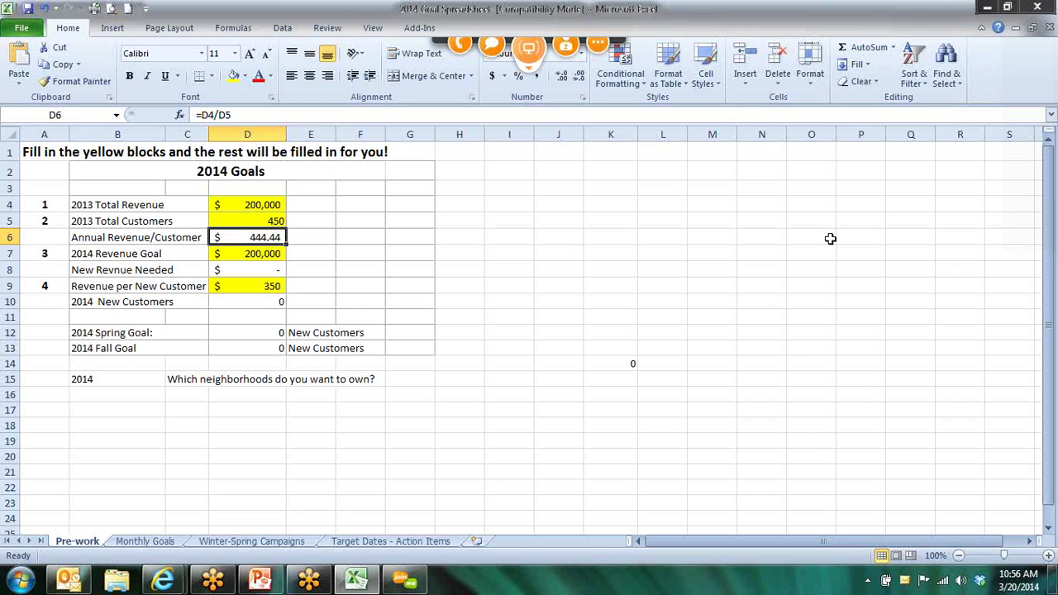
key("Right")
key("Right")
key("Right")
key("Right")
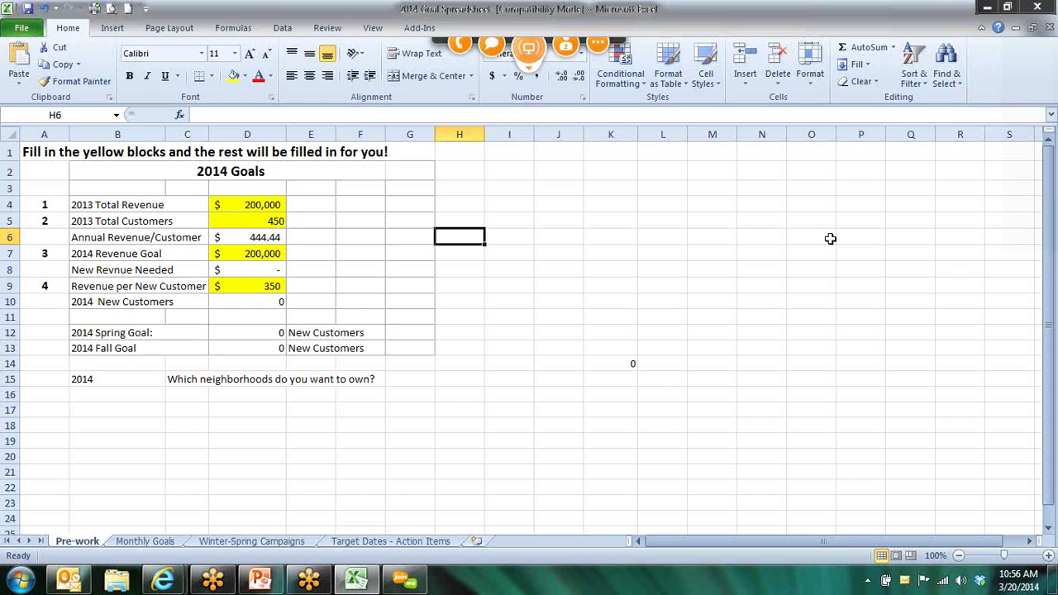
key("Right")
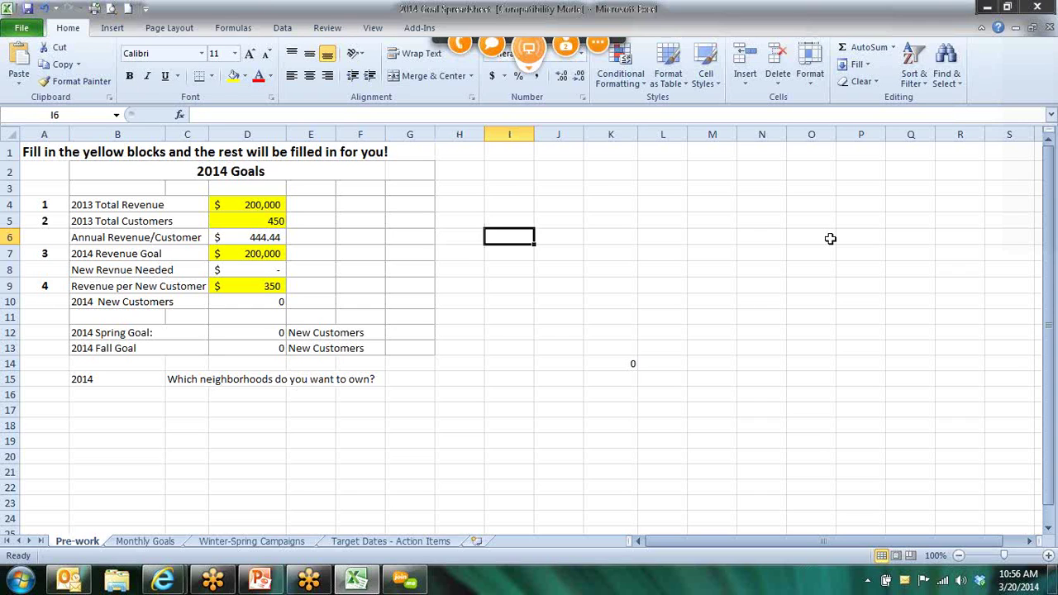
type("5,0000")
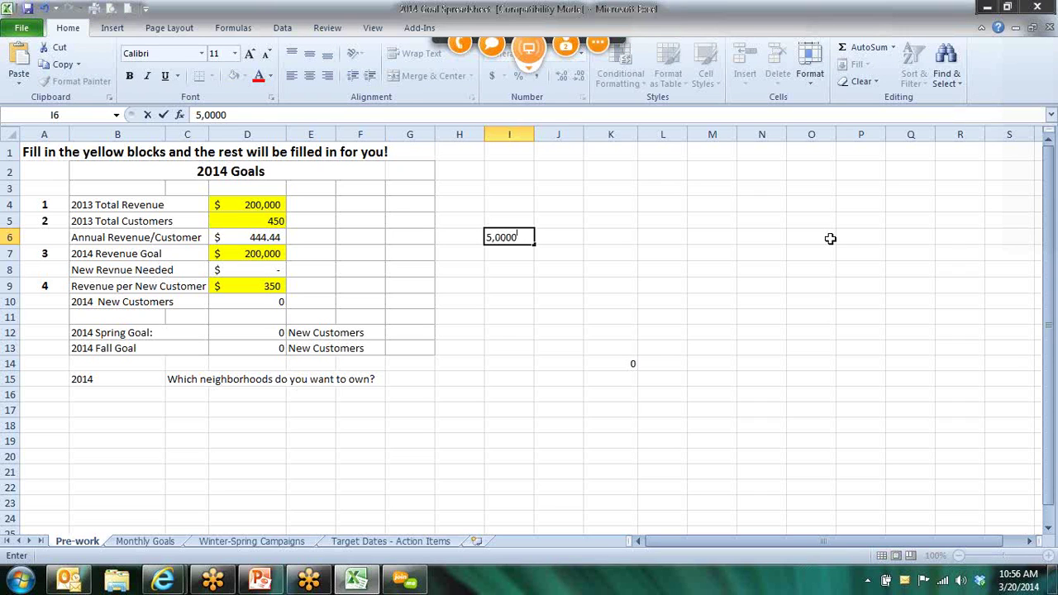
key("BackSpace")
key("Right")
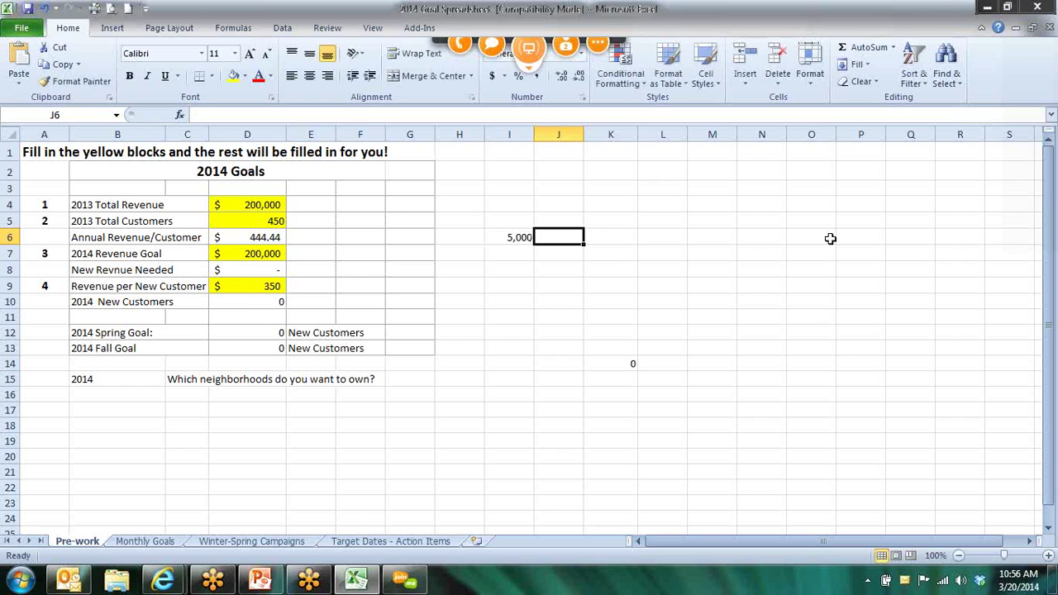
type("$35")
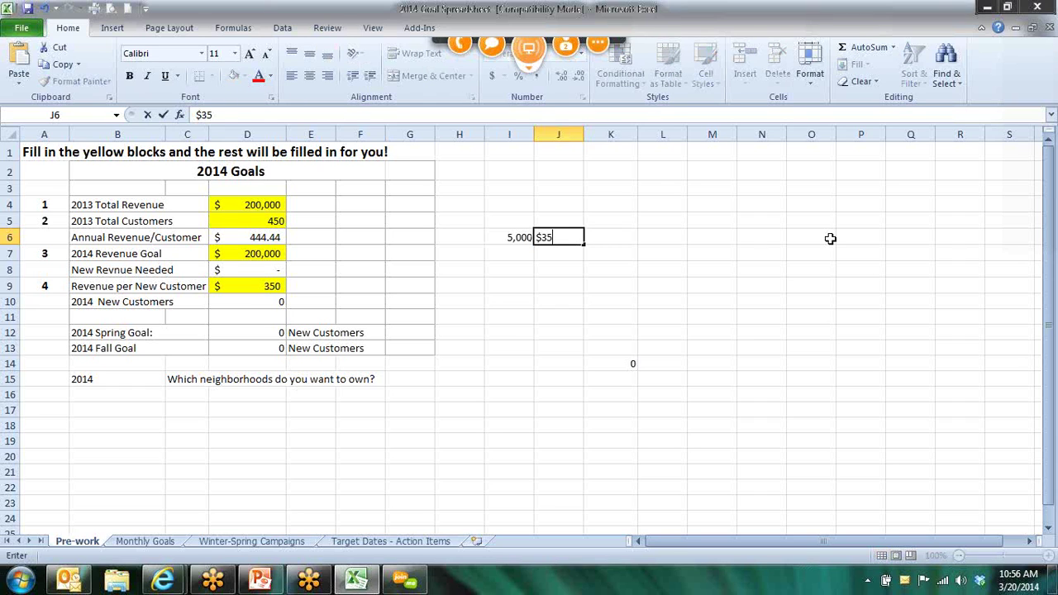
key("Right")
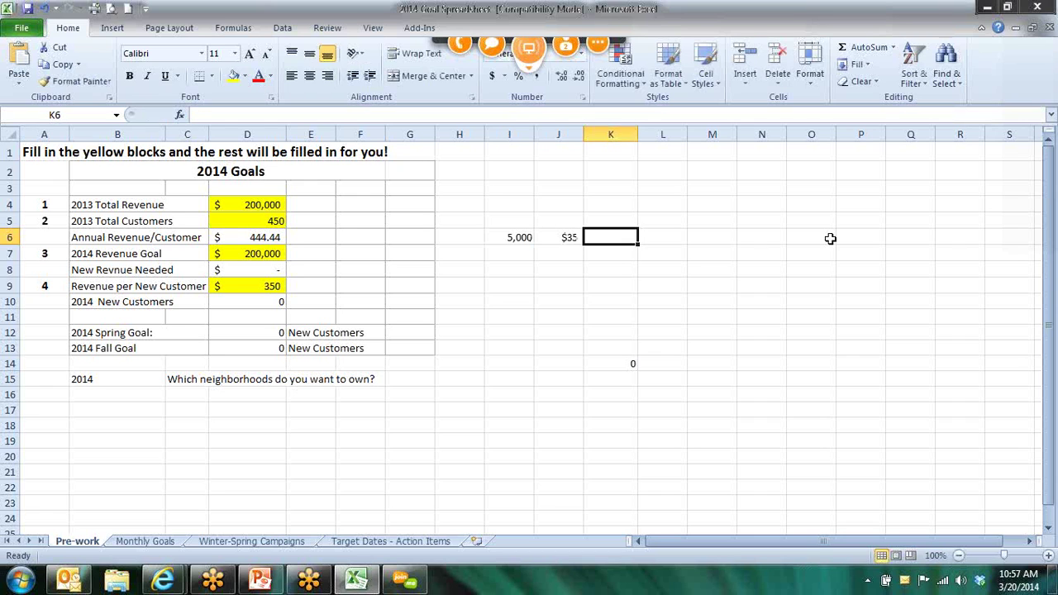
type("6")
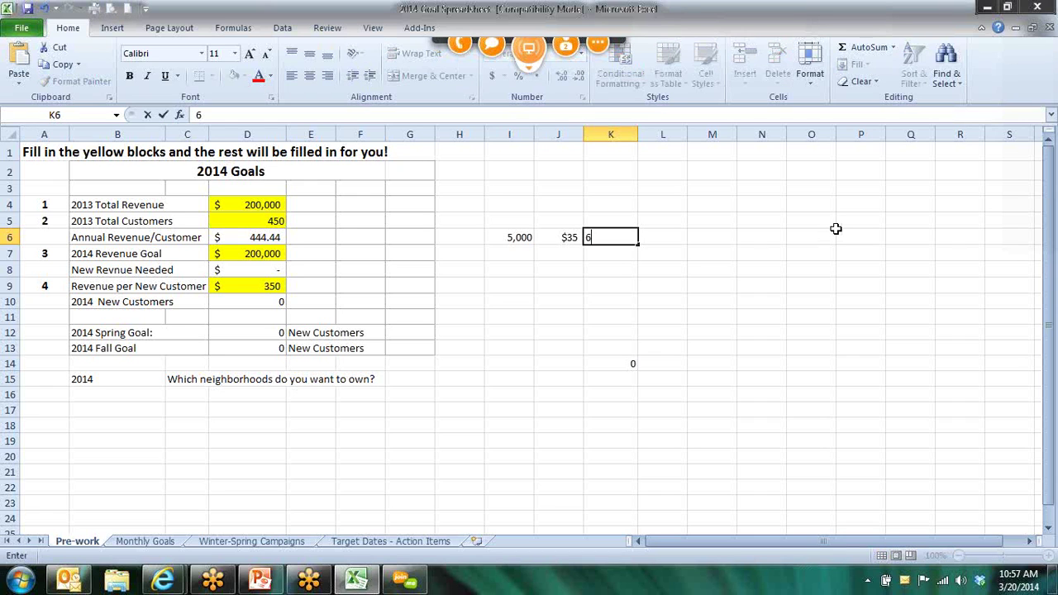
key("Right")
Multiply the $35 price by the quantity of 6 in cell L6 with the formula =J6*K6
type("=")
left_click(761, 221)
left_click(568, 239)
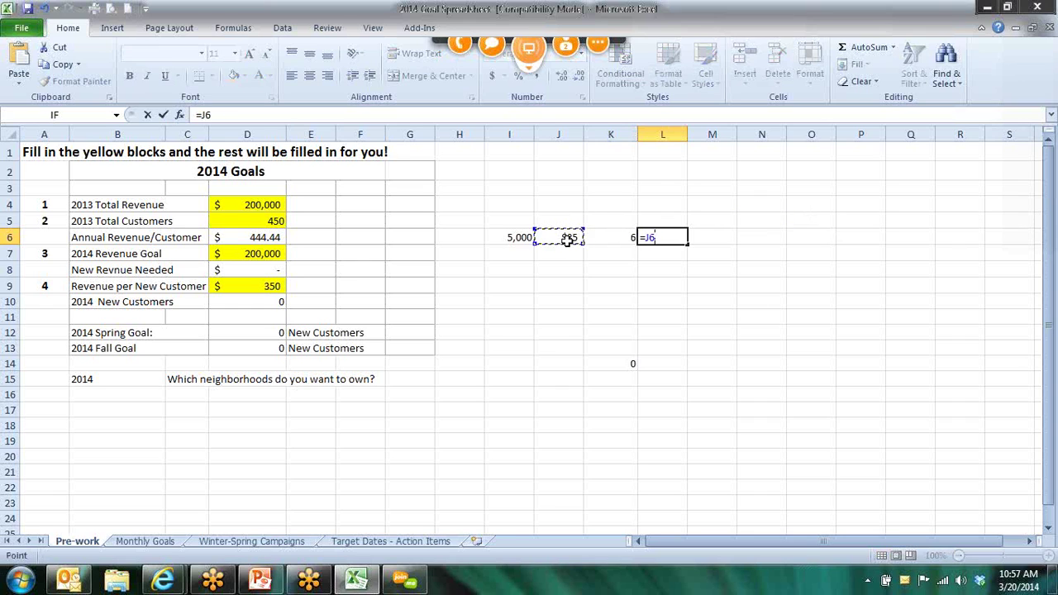
type("*")
left_click(601, 238)
key("Return")
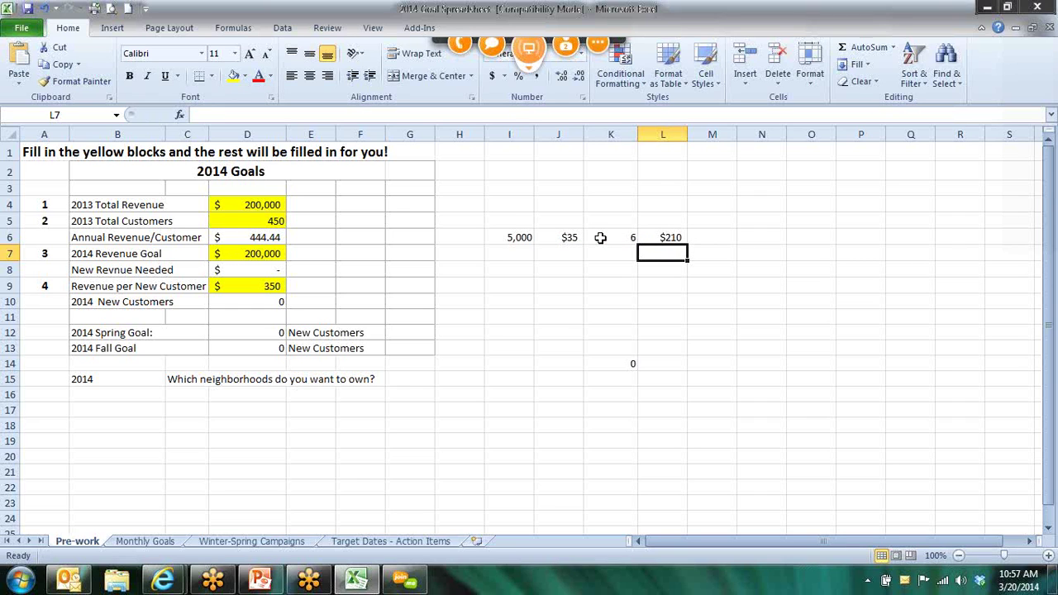
Set the 2014 Revenue Goal in cell D7 to 300,000
key("Left")
key("Left")
key("Left")
key("Left")
key("Left")
key("Left")
key("Left")
key("Left")
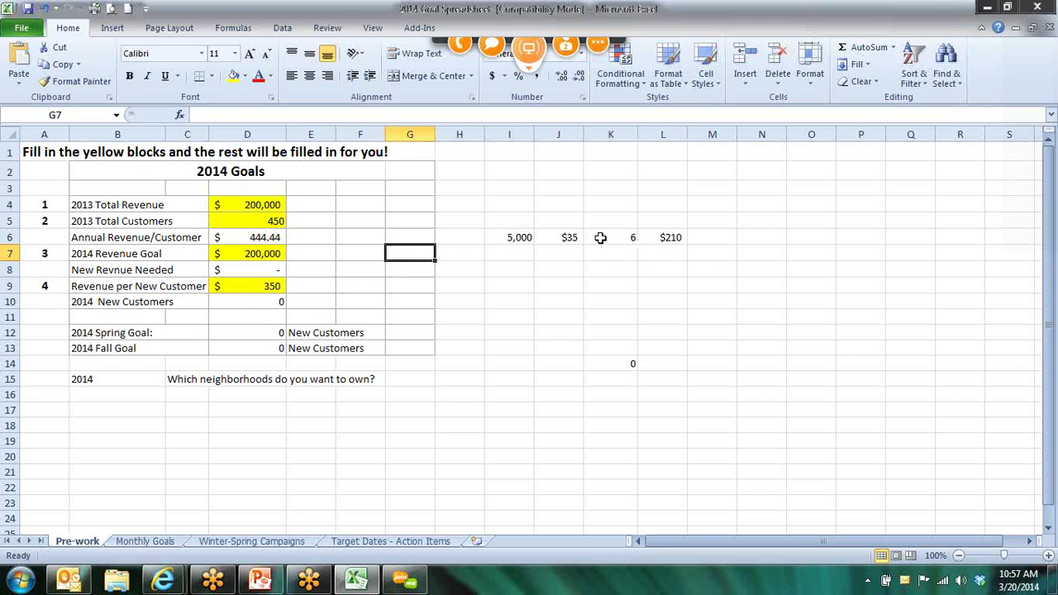
key("Down")
key("Up")
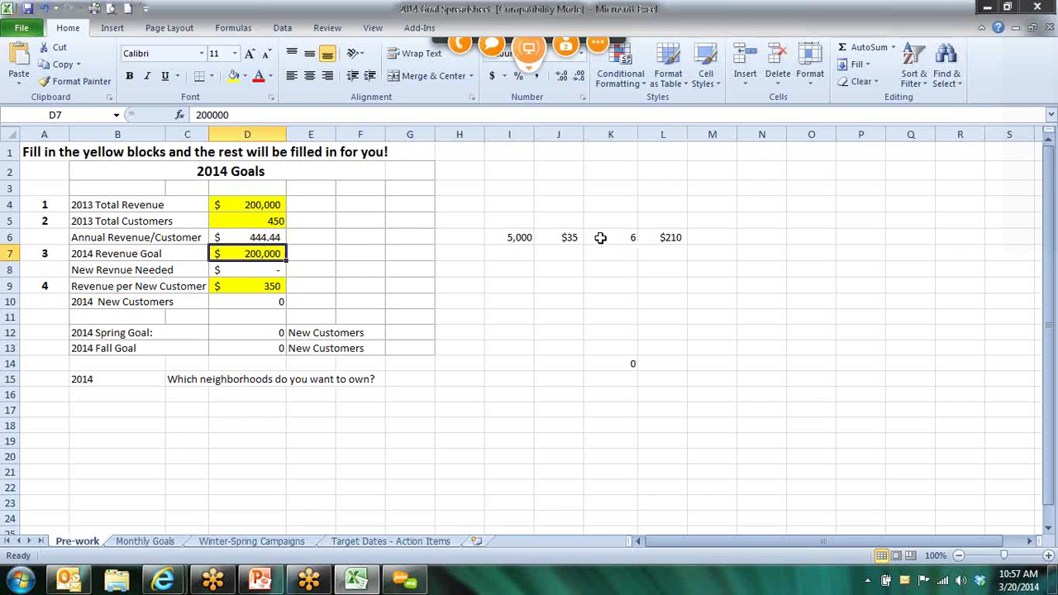
type("300,00")
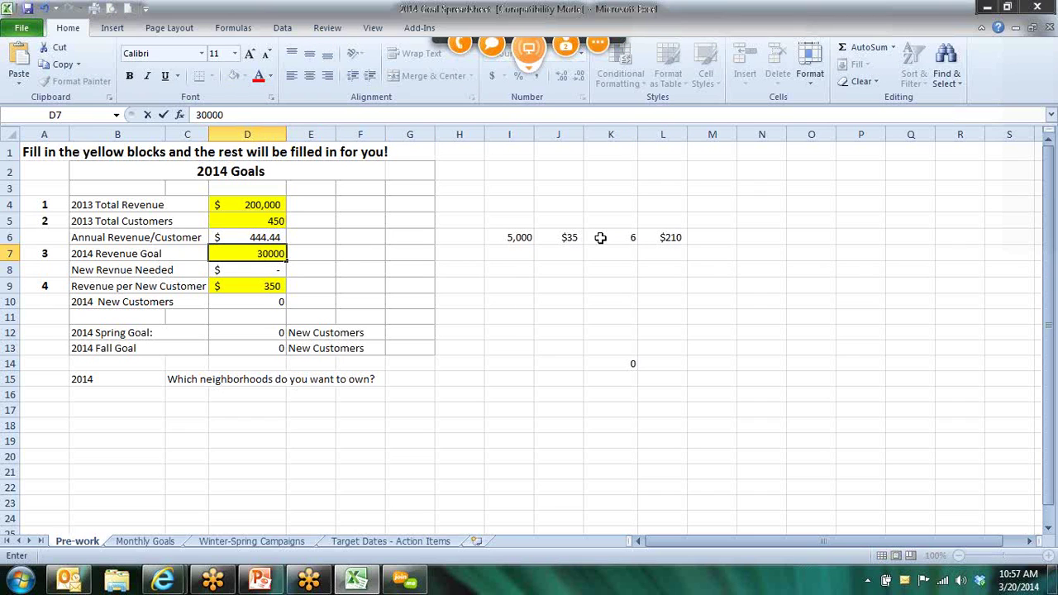
type("0")
key("Return")
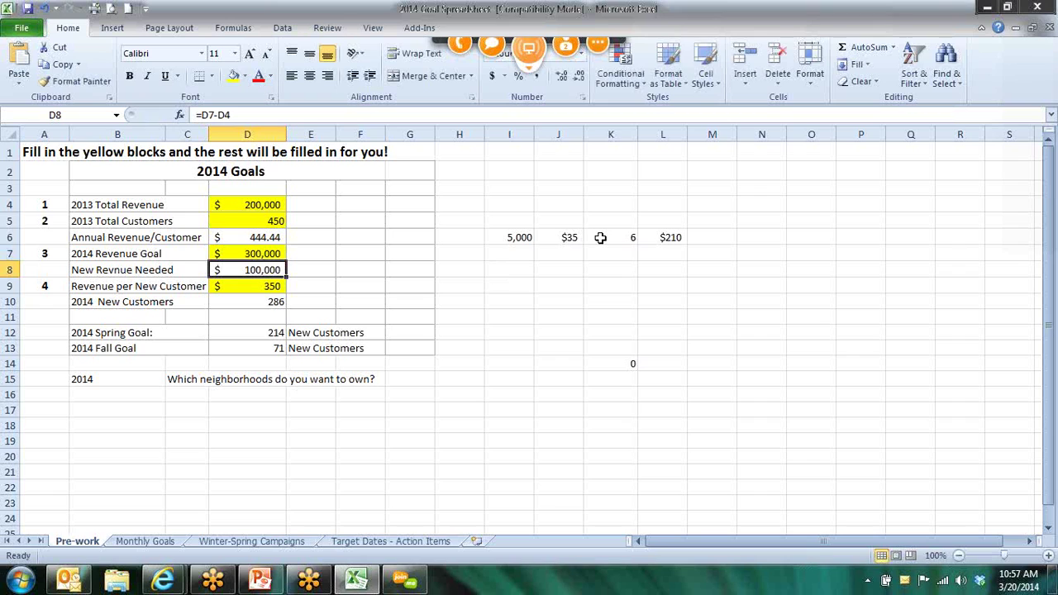
Set Revenue per New Customer in cell D9 to 300 and review the new-customer, spring and fall goal formulas
key("Down")
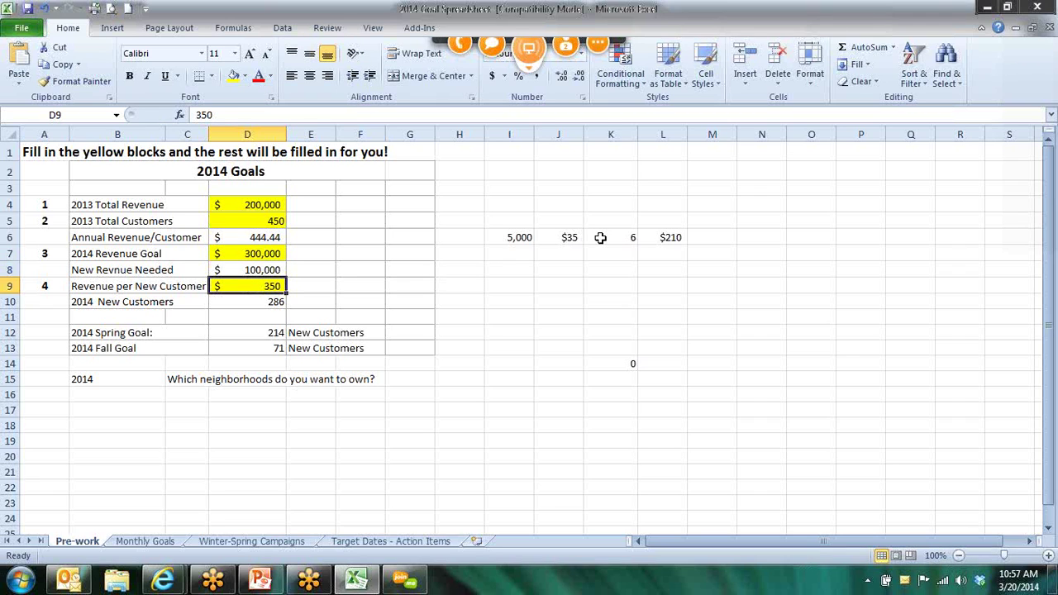
type("300")
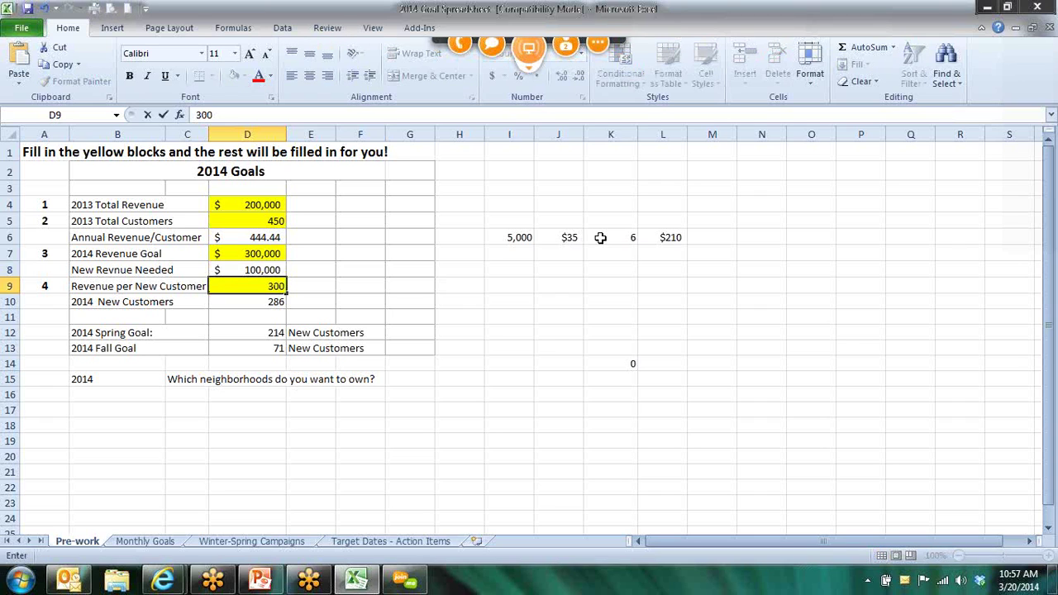
key("Return")
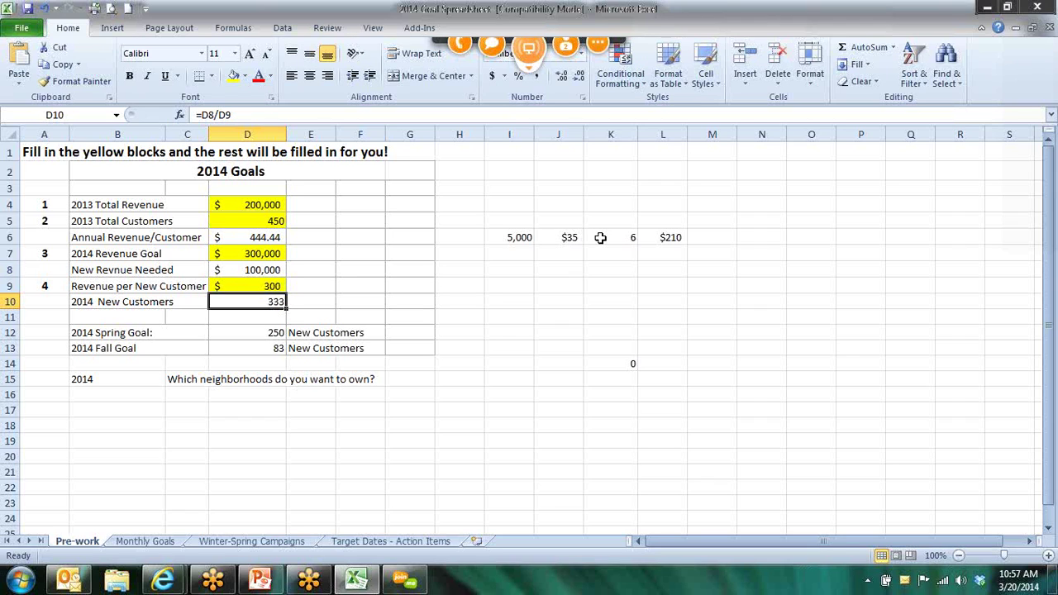
key("Down")
key("Down")
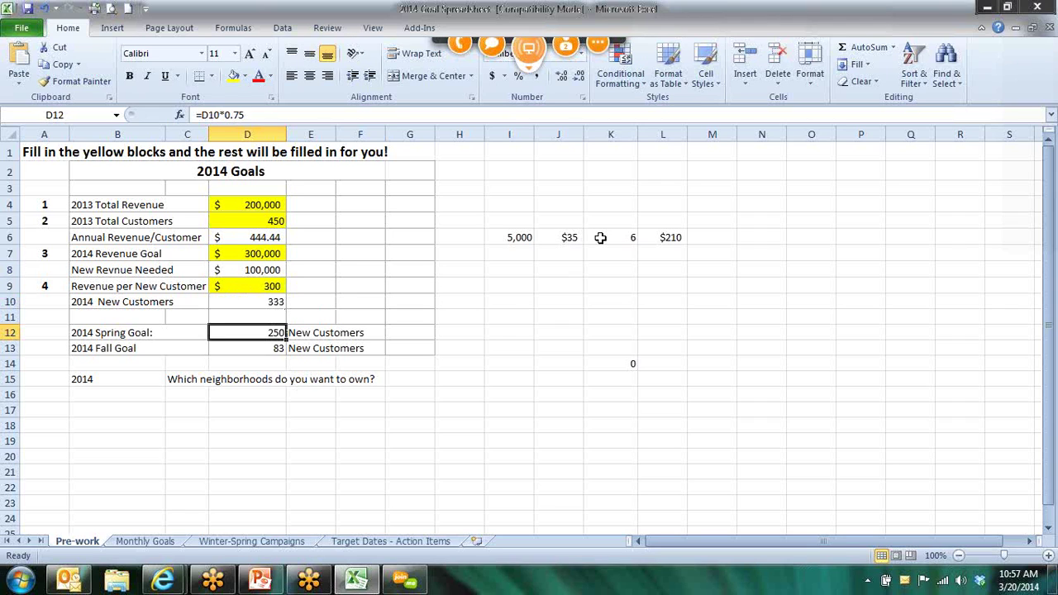
key("Down")
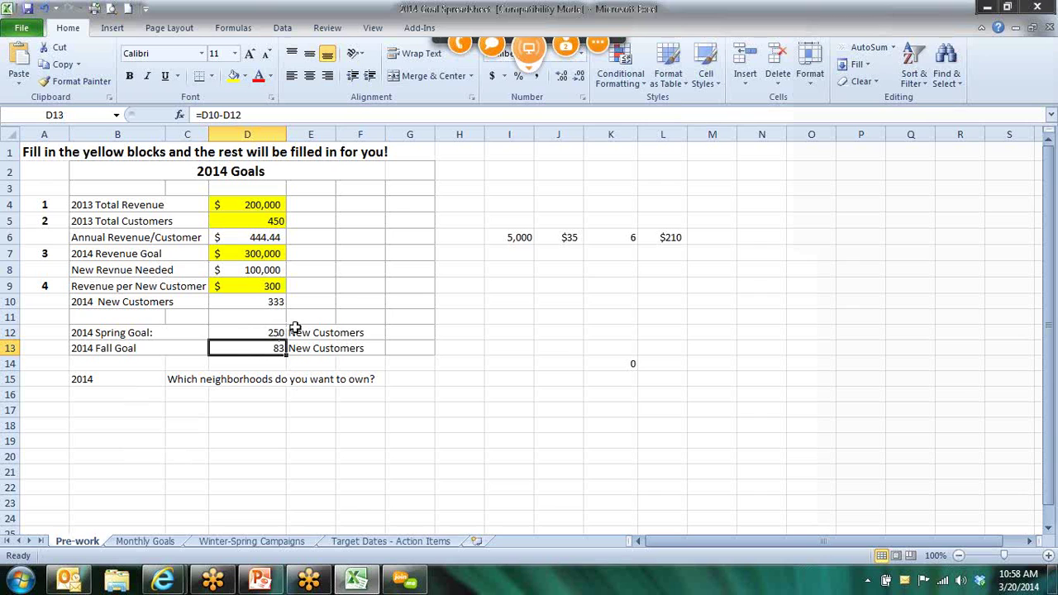
On the Monthly Goals sheet, change the January goal formula in B4 to ='Pre-work'!D12*0.02
left_click(144, 541)
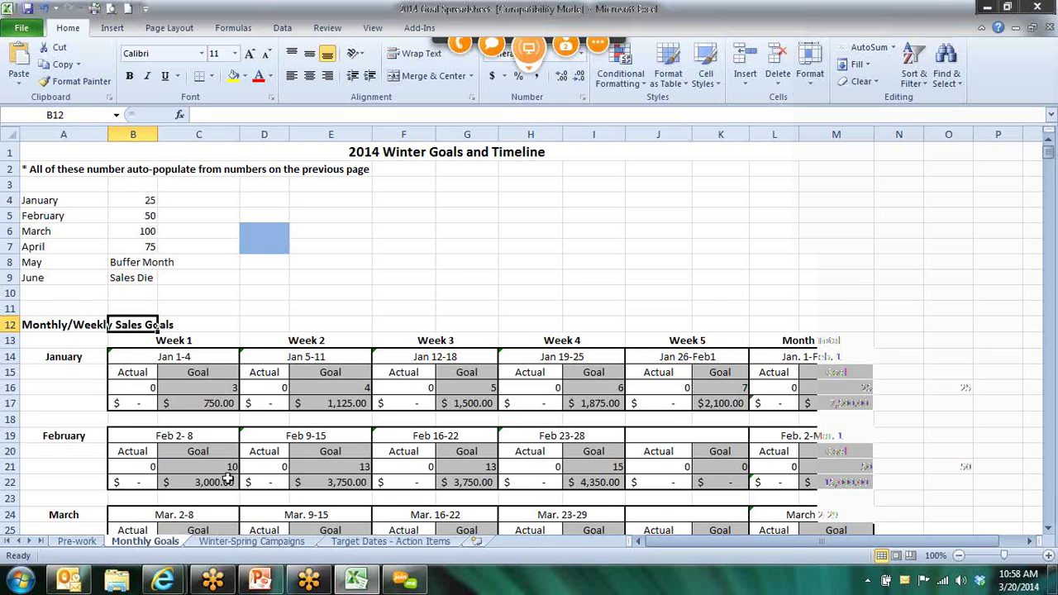
scroll(228, 477, "down", 1)
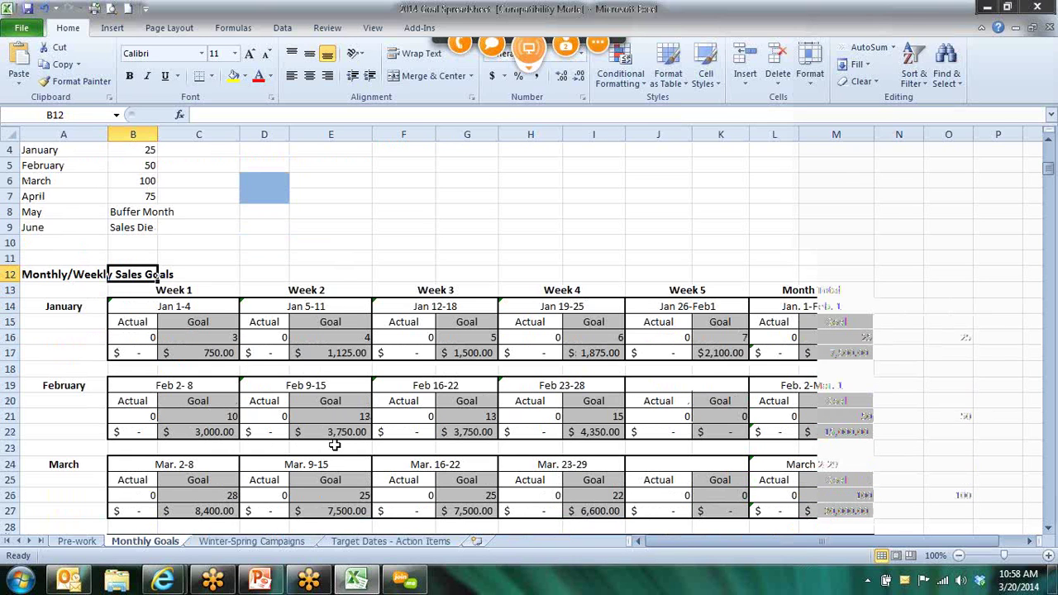
scroll(335, 445, "up", 1)
left_click(144, 198)
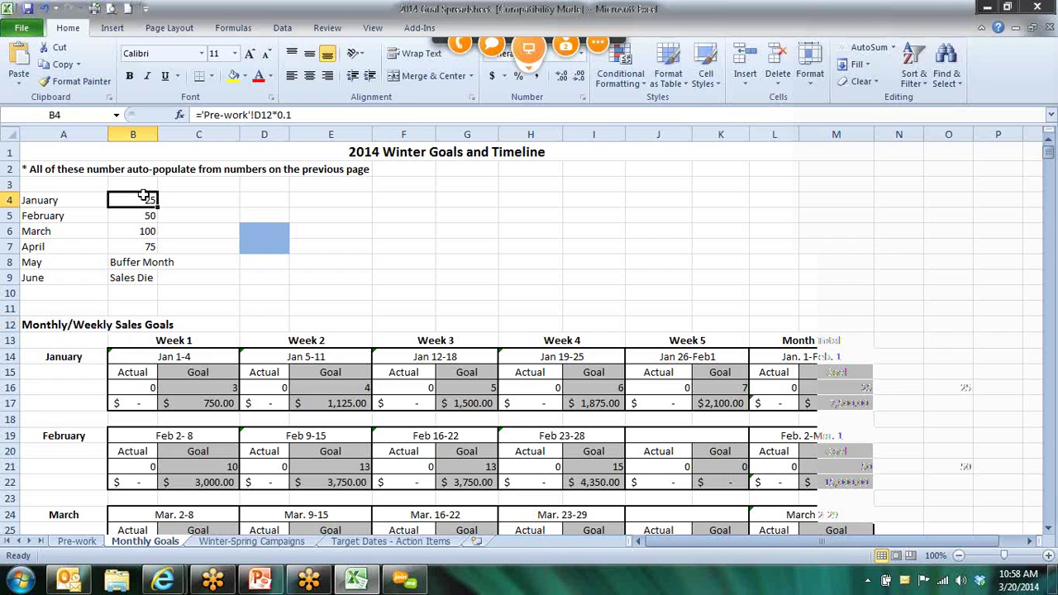
left_click(312, 113)
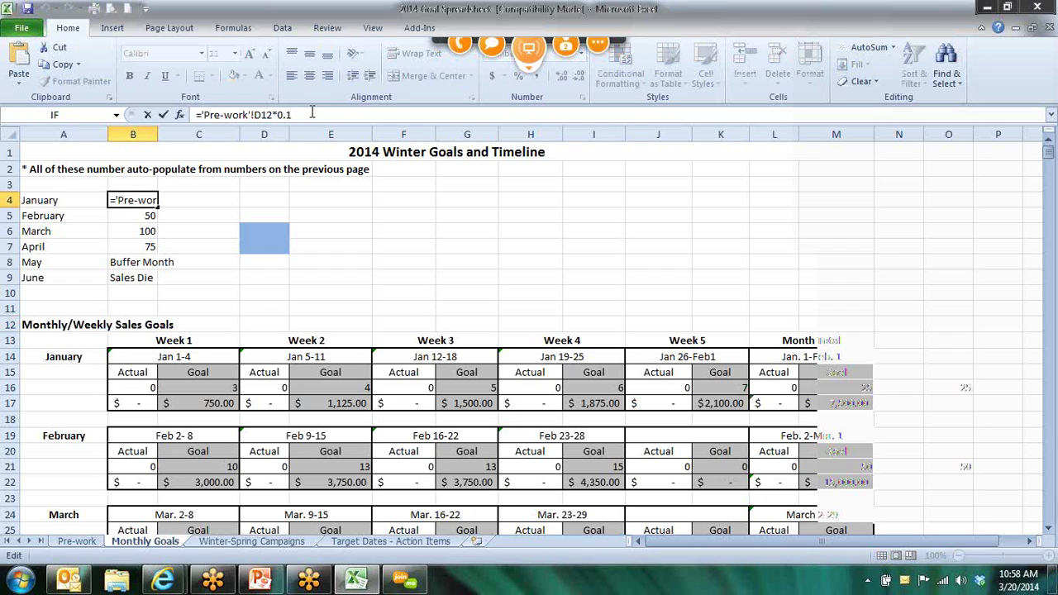
key("BackSpace")
type("02")
key("Return")
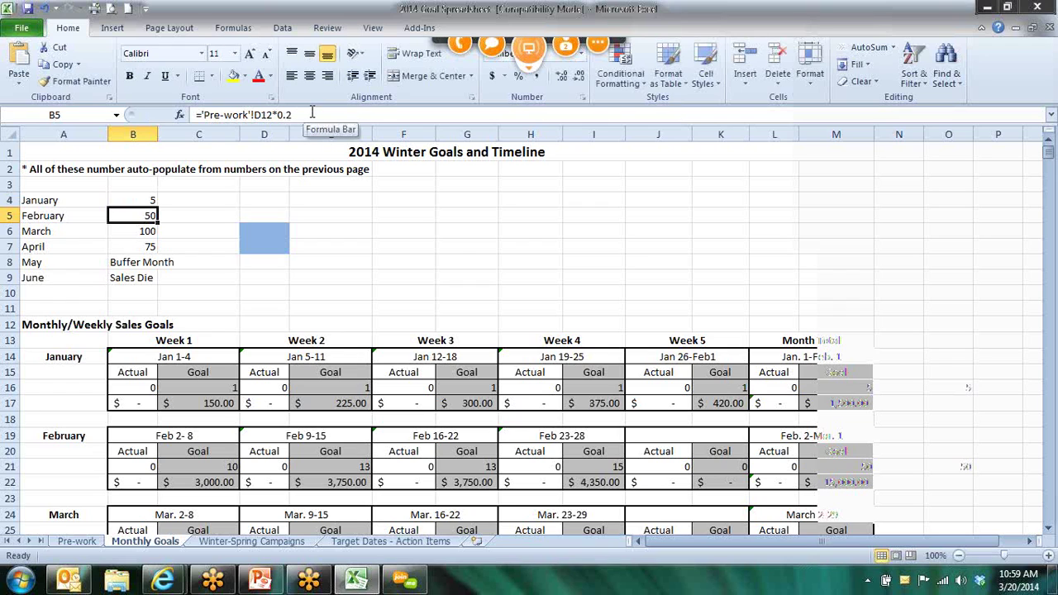
Change the multiplier in the February goal formula in B5 to 0.0
left_click(312, 113)
key("BackSpace")
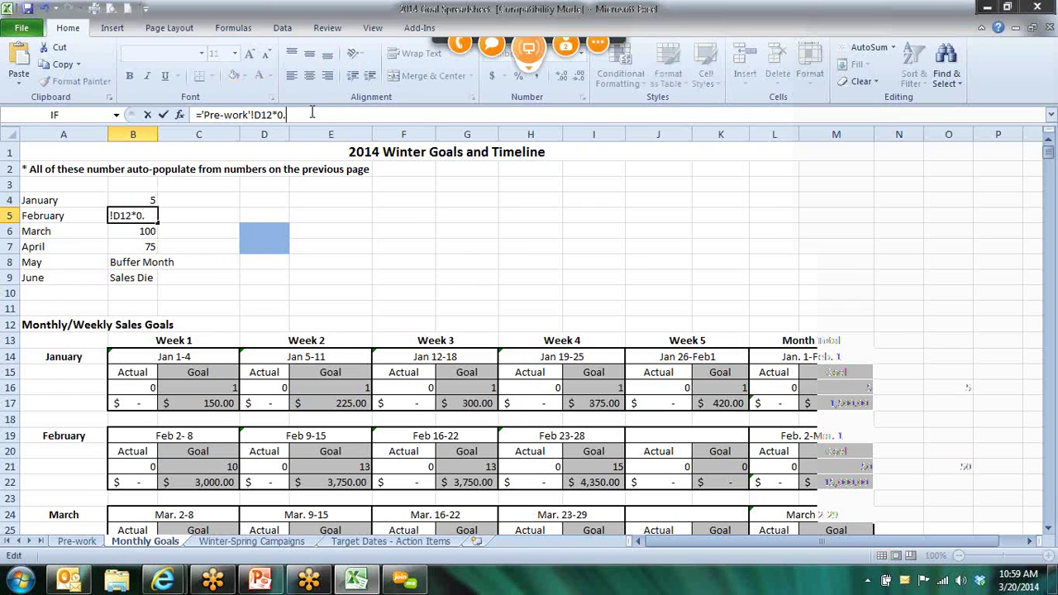
type("0")
key("Return")
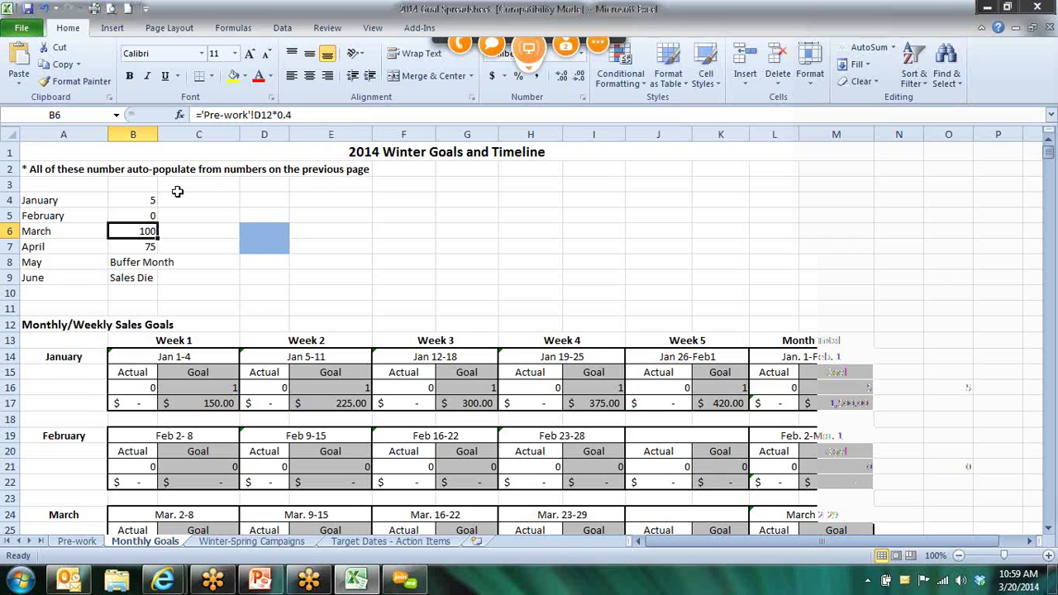
Examine the January, February and March goal formulas in cells B4 to B6
left_click(151, 198)
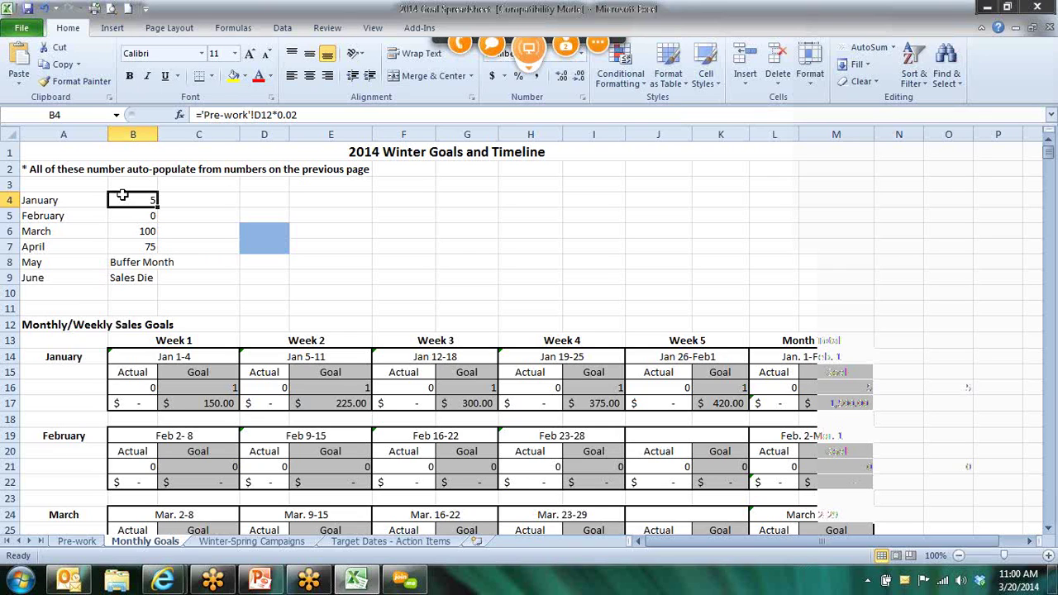
key("Down")
key("Up")
key("Down")
key("Down")
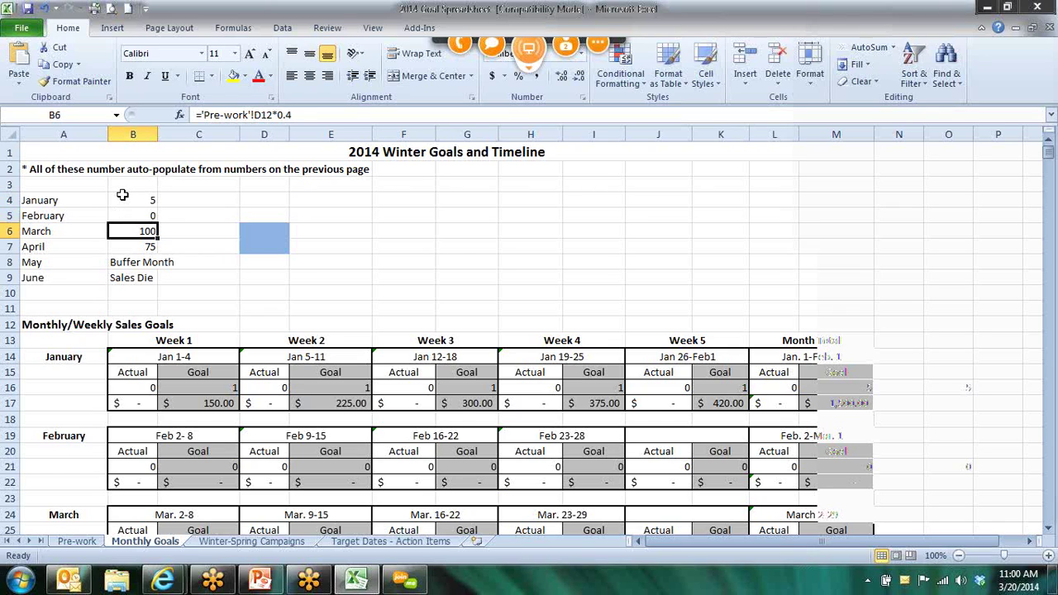
key("Up")
key("Up")
key("Down")
key("Down")
key("Down")
key("Down")
type("=")
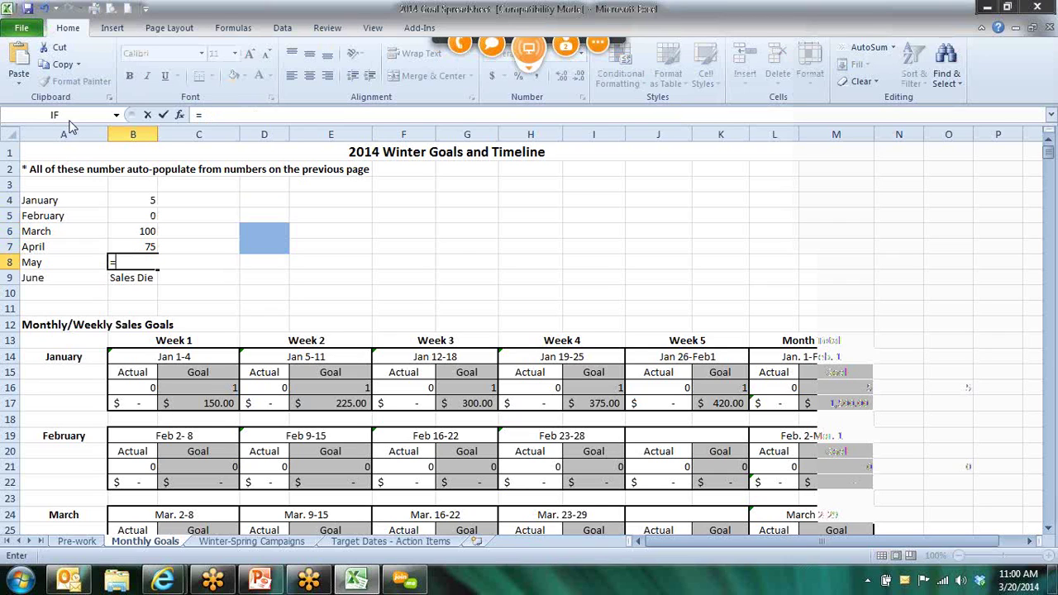
left_click(132, 247)
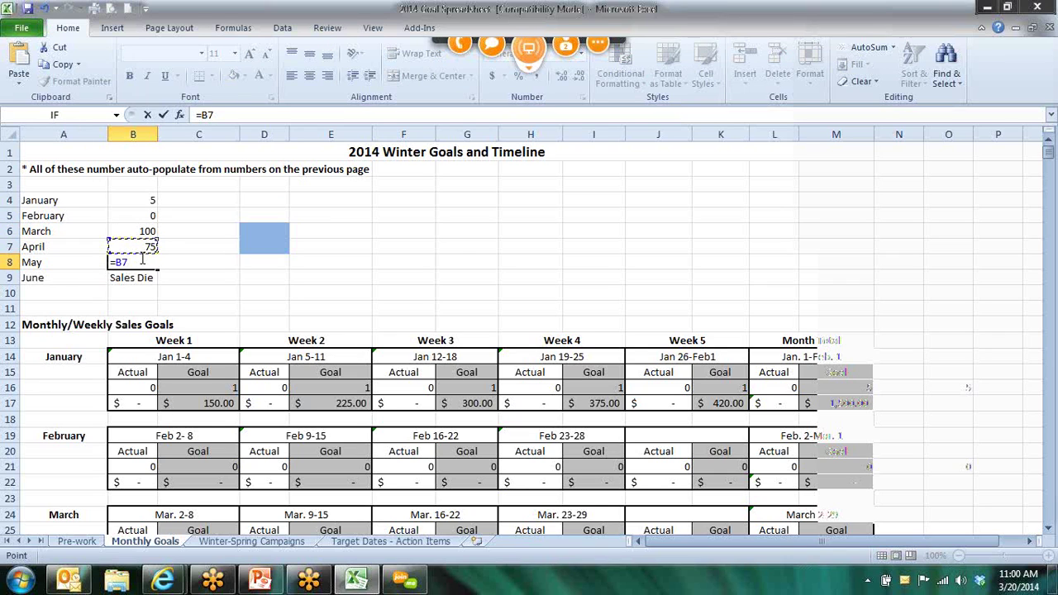
key("Escape")
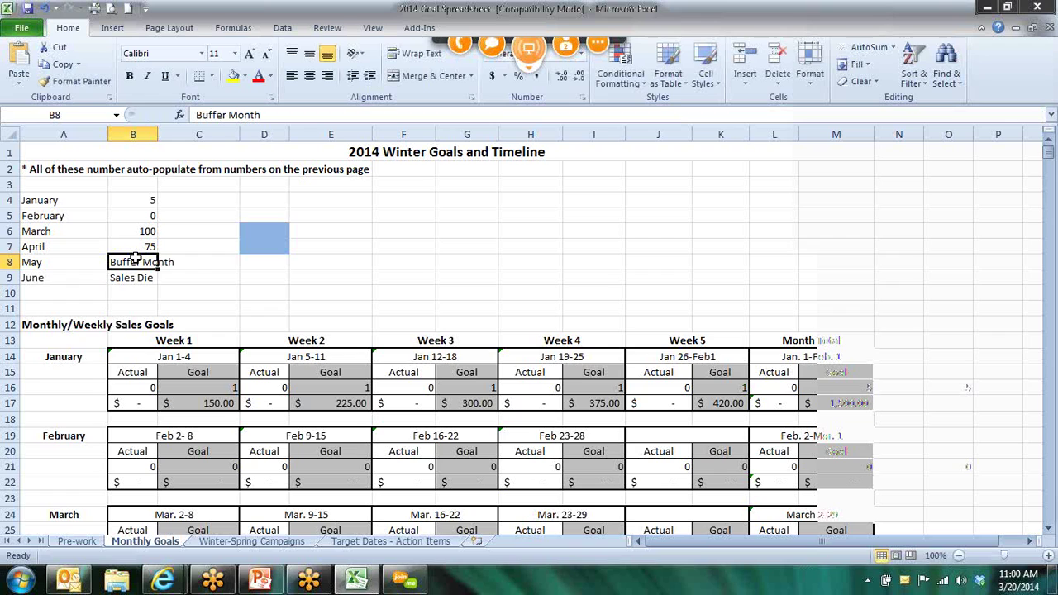
Fill the April goal formula in B7 down into the May cell B8
left_click(144, 246)
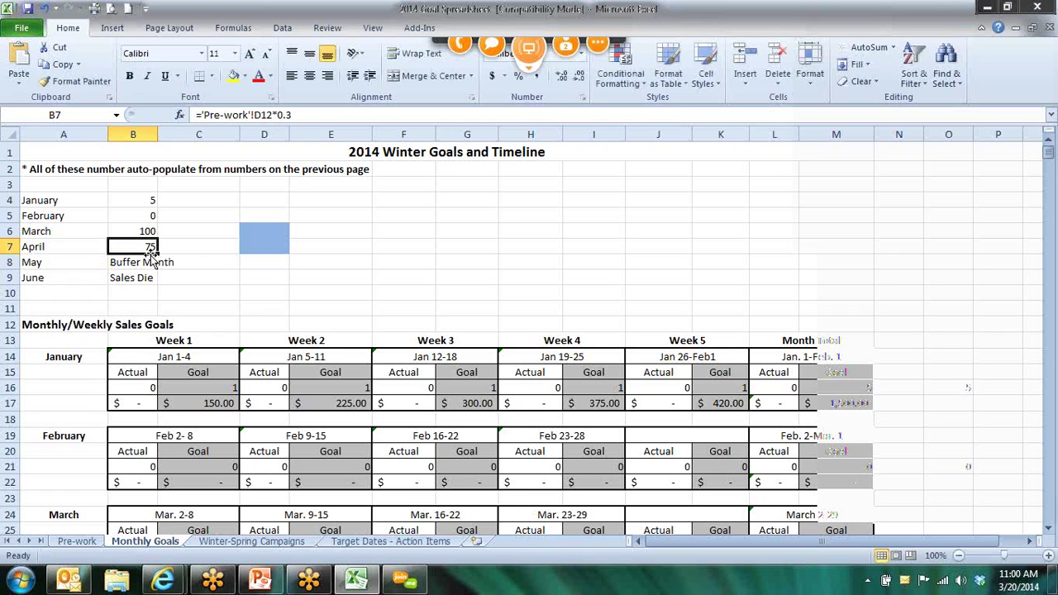
left_click_drag(156, 253, 150, 278)
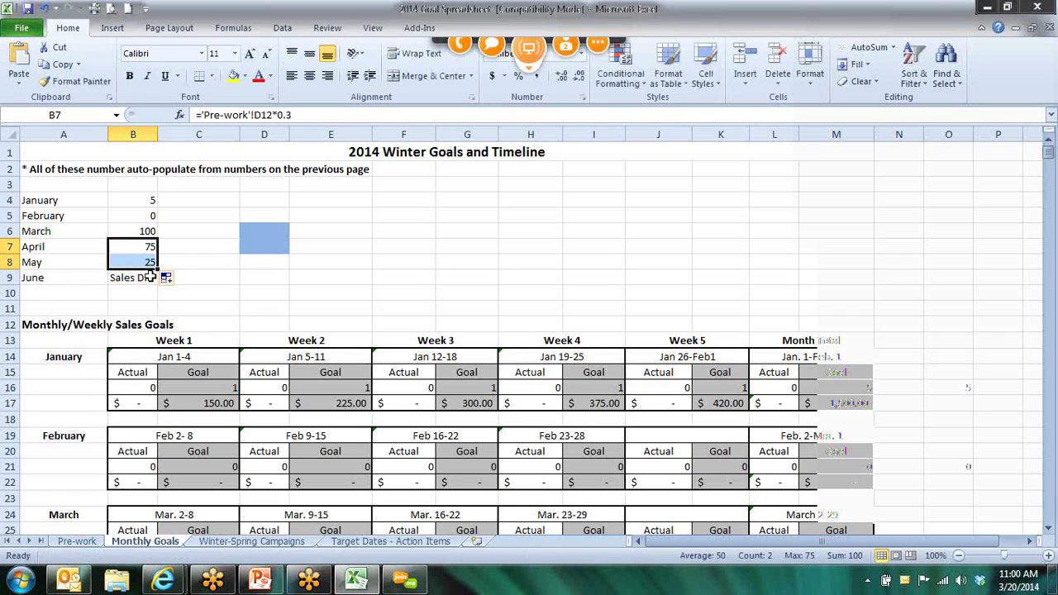
left_click(142, 262)
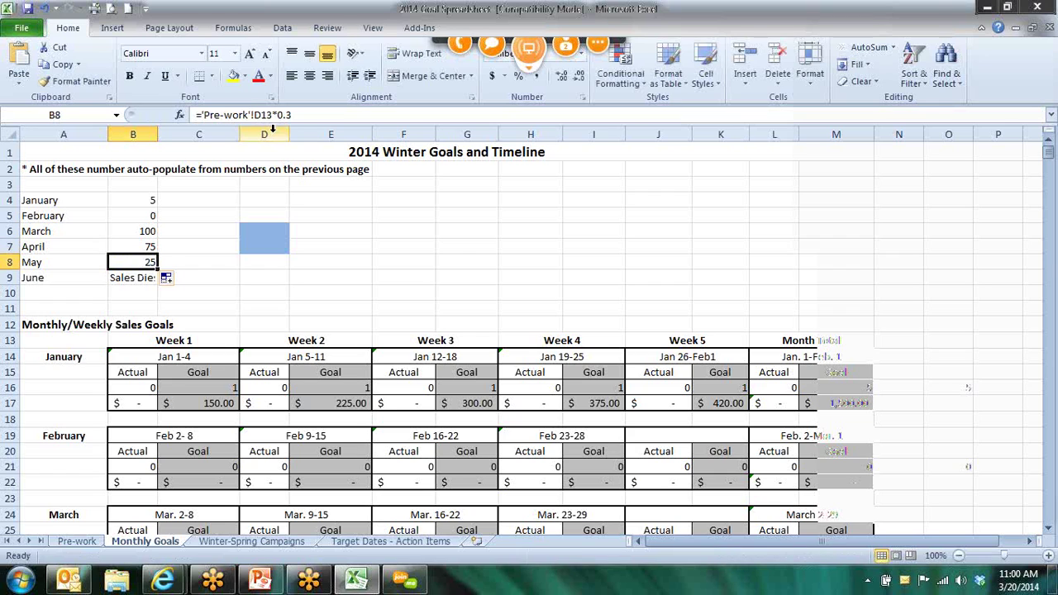
Compare the monthly goal formulas for January, March, April and May in column B
left_click(147, 231)
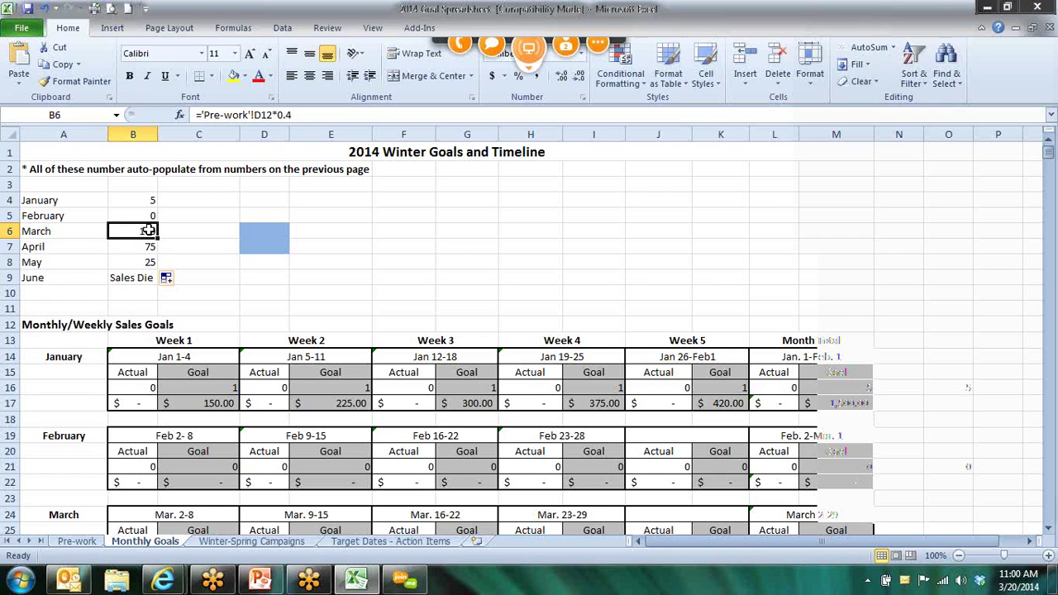
key("Down")
left_click(147, 230)
key("Down")
key("Down")
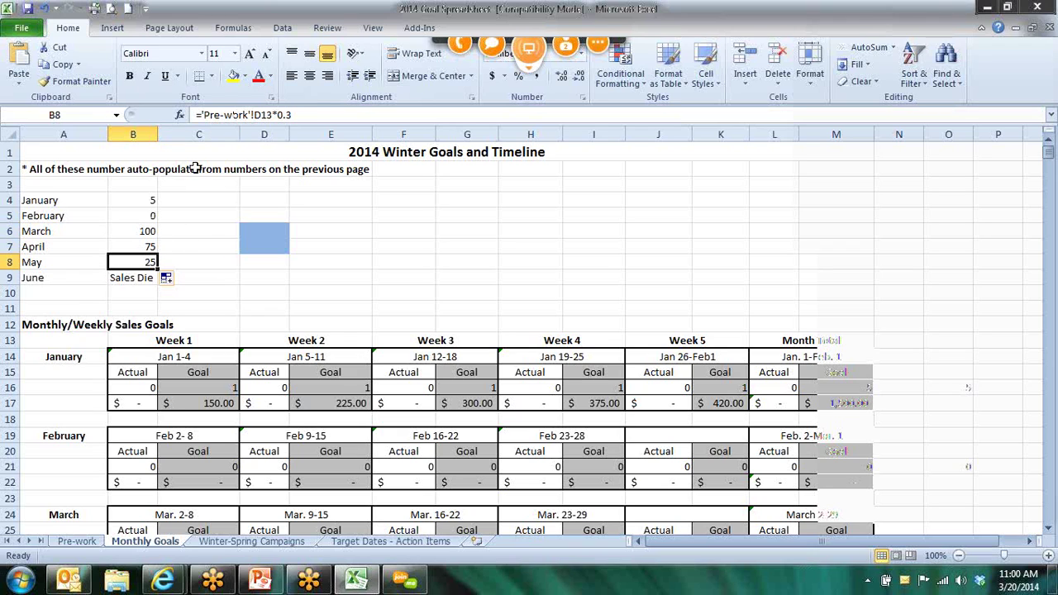
left_click(145, 200)
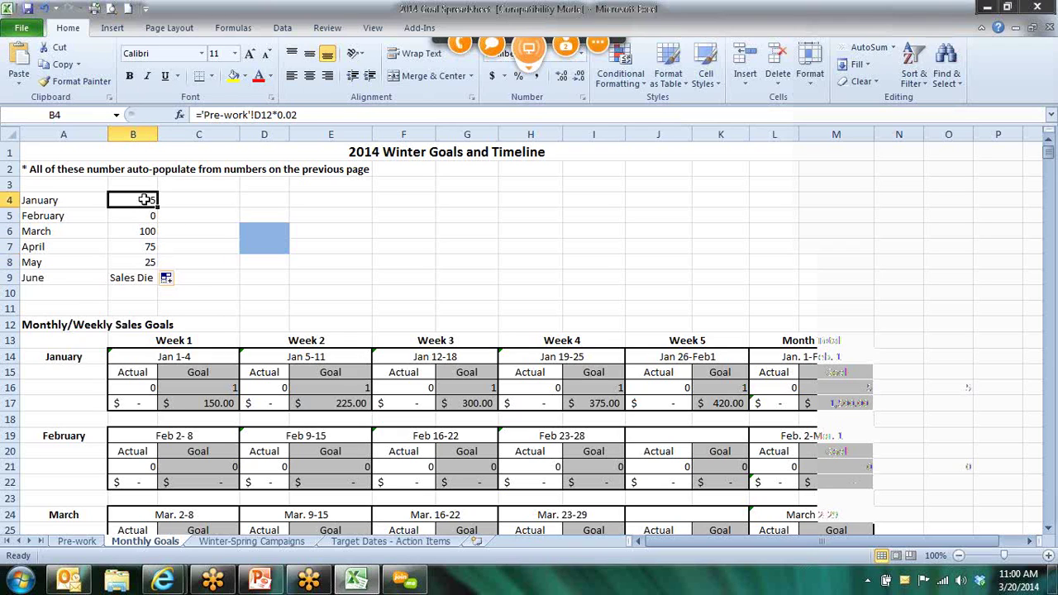
left_click(134, 262)
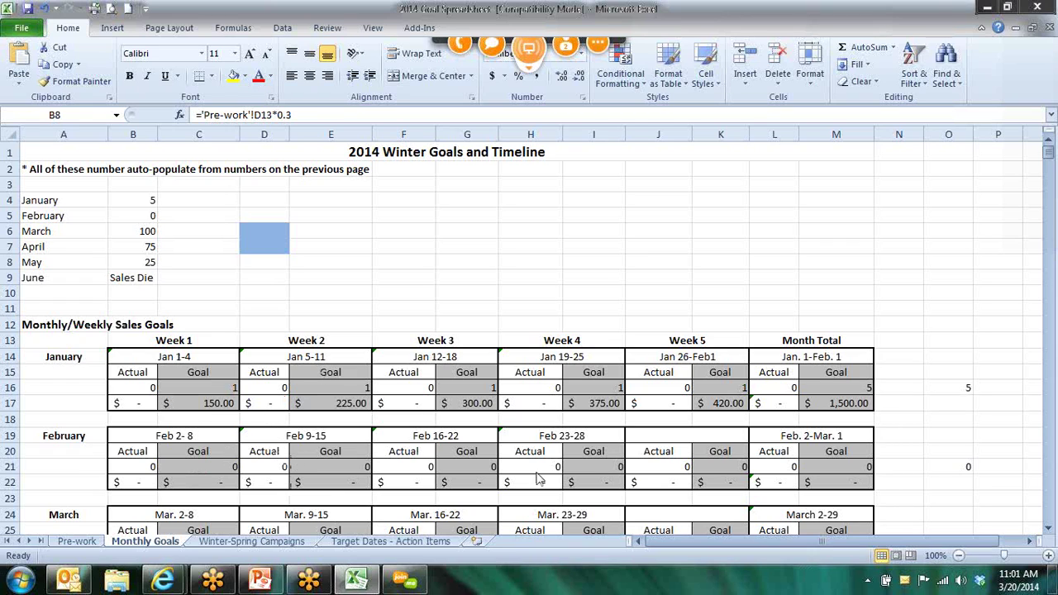
In the weekly sales goals, change the March 2-8 goal formula in C26 to =M26*0.05
left_click(1048, 533)
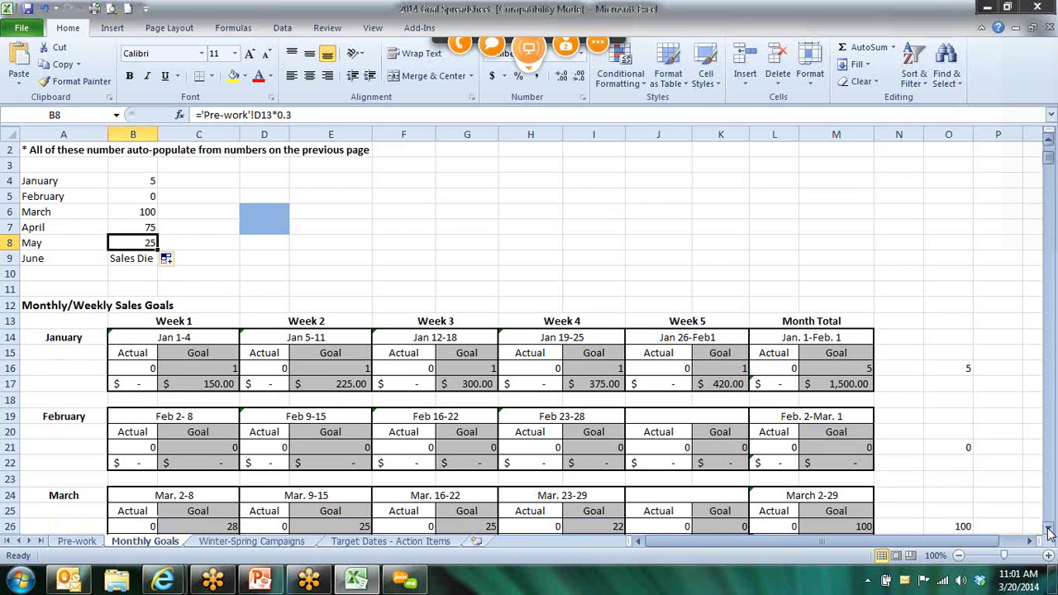
left_click(1048, 533)
left_click(1049, 533)
left_click(1048, 533)
left_click(1049, 533)
left_click(1049, 534)
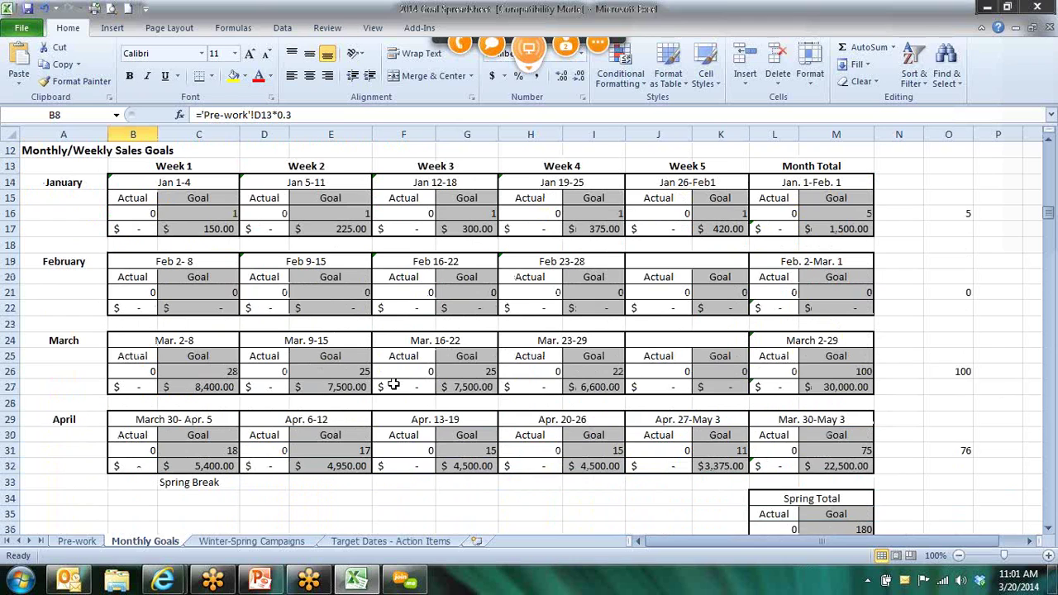
left_click(220, 373)
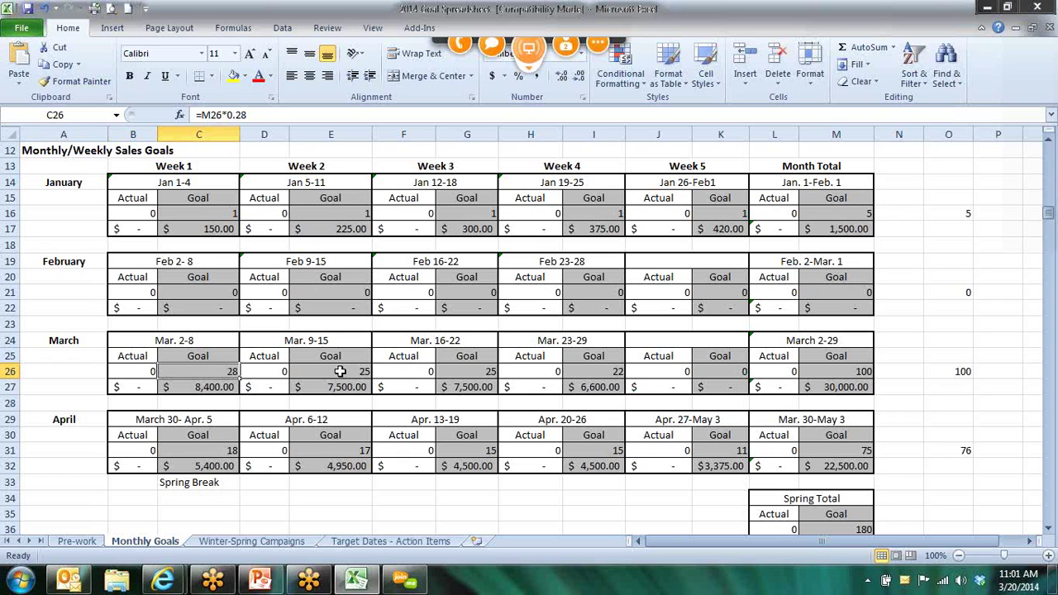
left_click(256, 115)
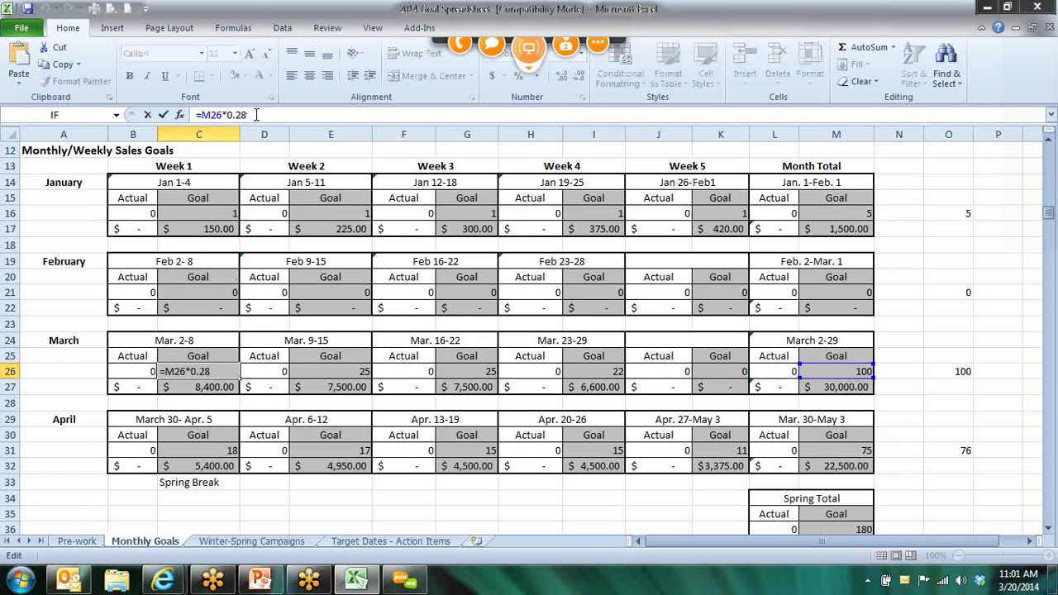
key("BackSpace")
key("BackSpace")
type("05")
key("Return")
Change the March 9-15 goal formula in E26 to =M26*0.05
key("Up")
key("Right")
key("Right")
left_click(256, 115)
key("BackSpace")
key("BackSpace")
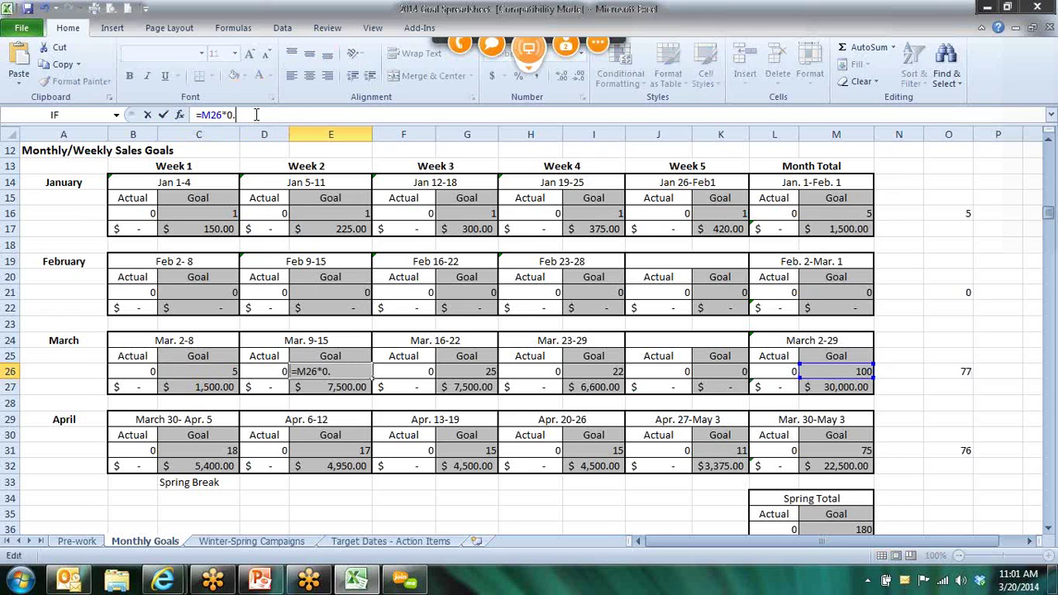
type("05")
key("Return")
Set the multiplier in the March 16-22 goal formula in G26 to 0.50
key("Up")
key("Right")
key("Right")
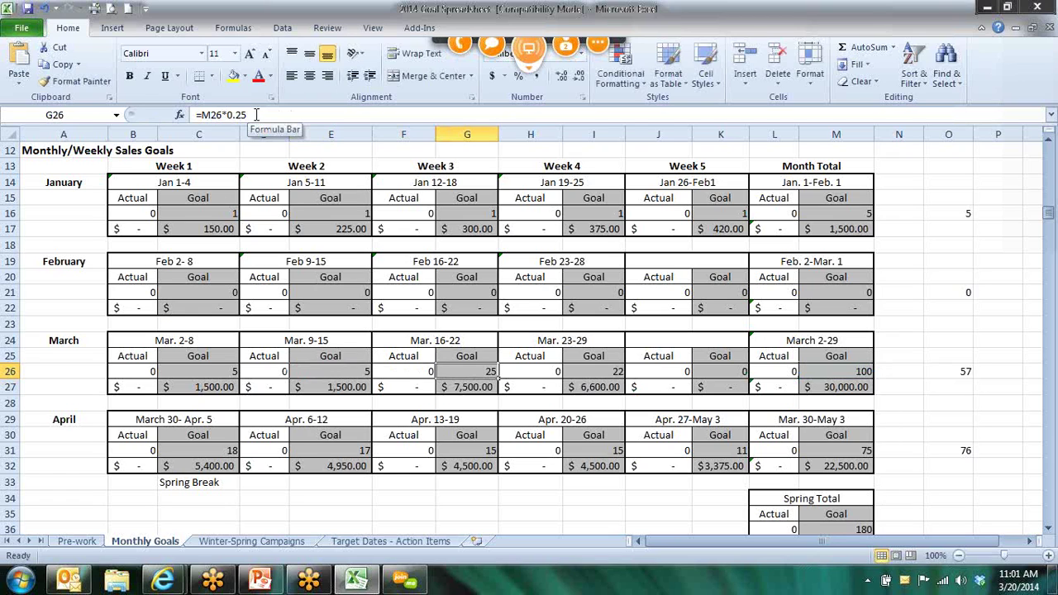
left_click(256, 115)
key("BackSpace")
key("BackSpace")
type("50")
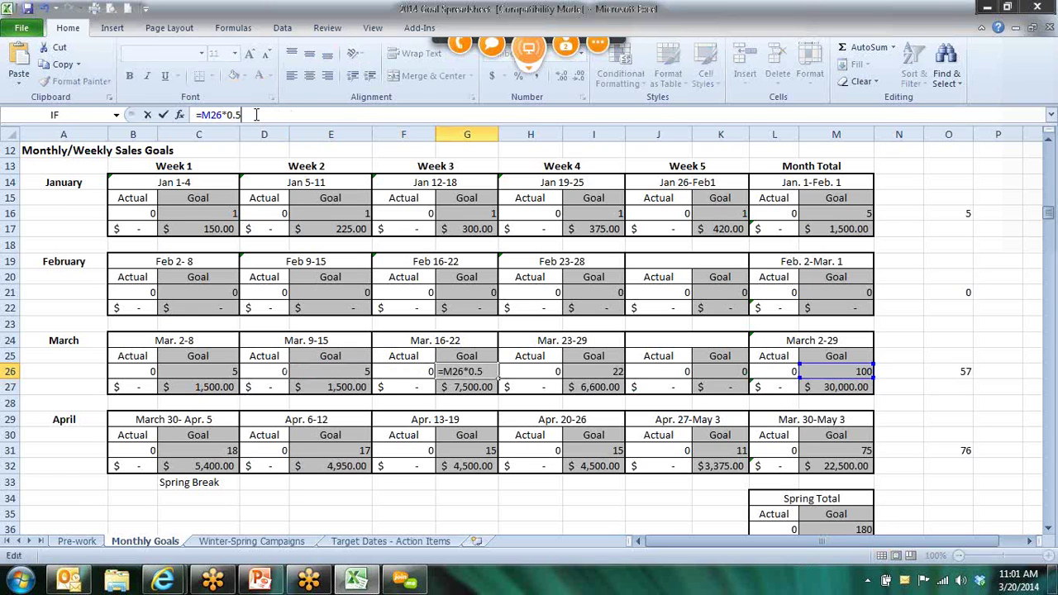
key("Return")
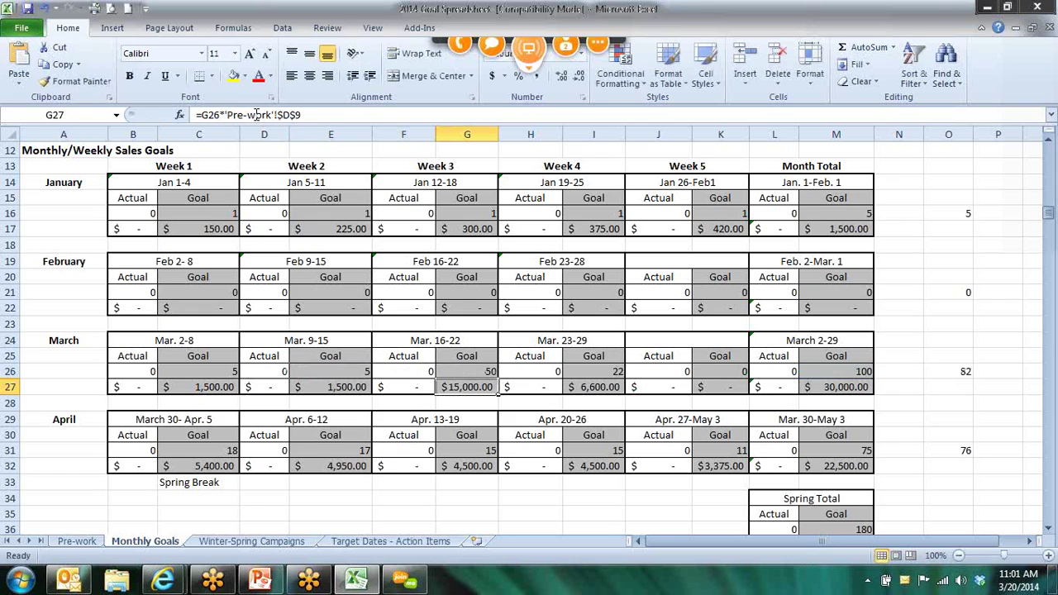
Set the multiplier in the March 23-29 goal formula in I26 to 0.50
key("Up")
key("Right")
key("Right")
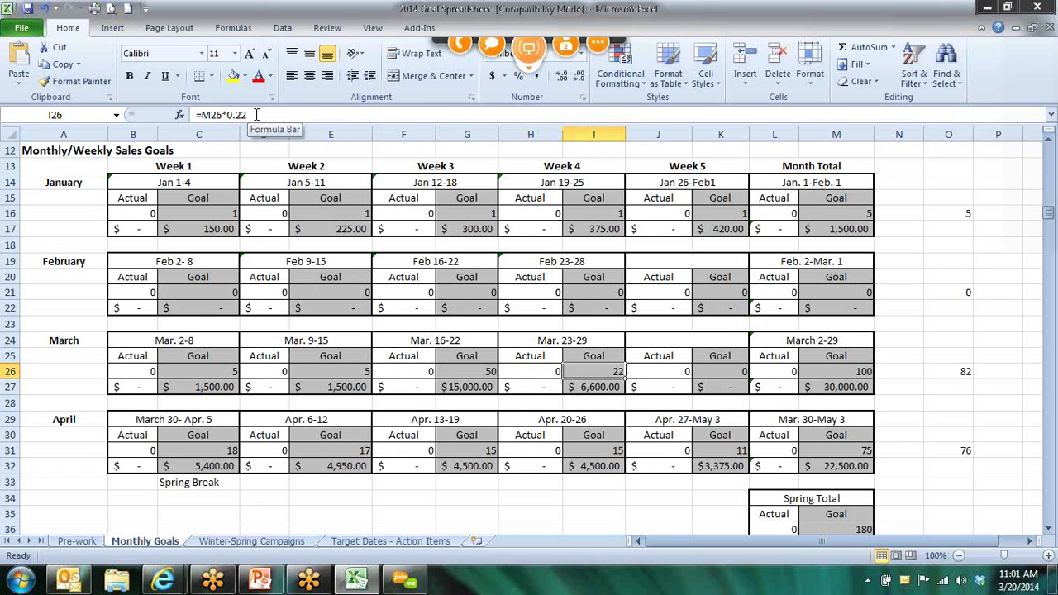
left_click(257, 115)
key("BackSpace")
key("BackSpace")
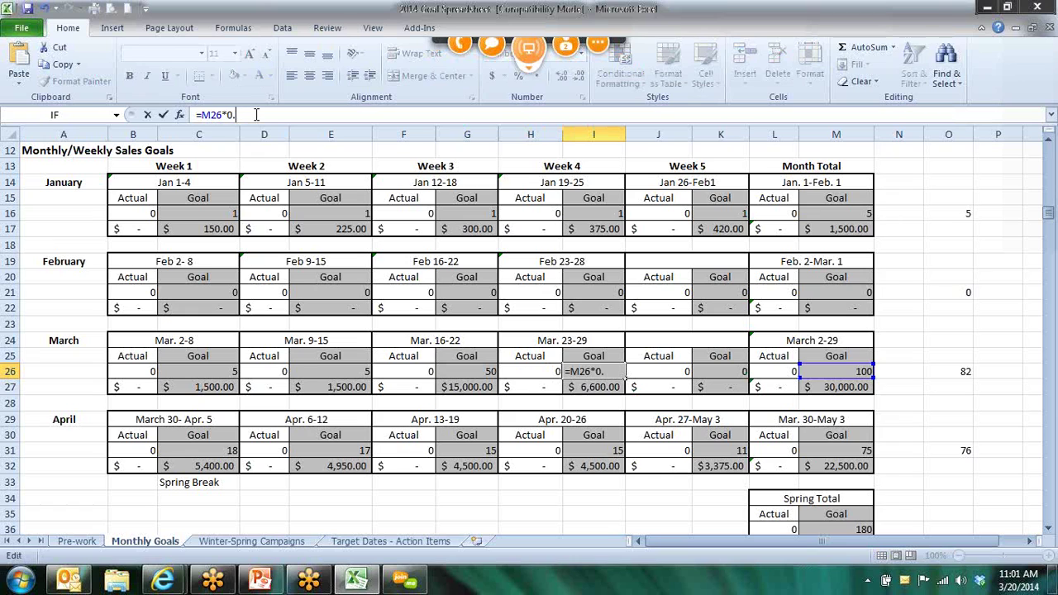
type("50")
key("Return")
left_click(256, 115)
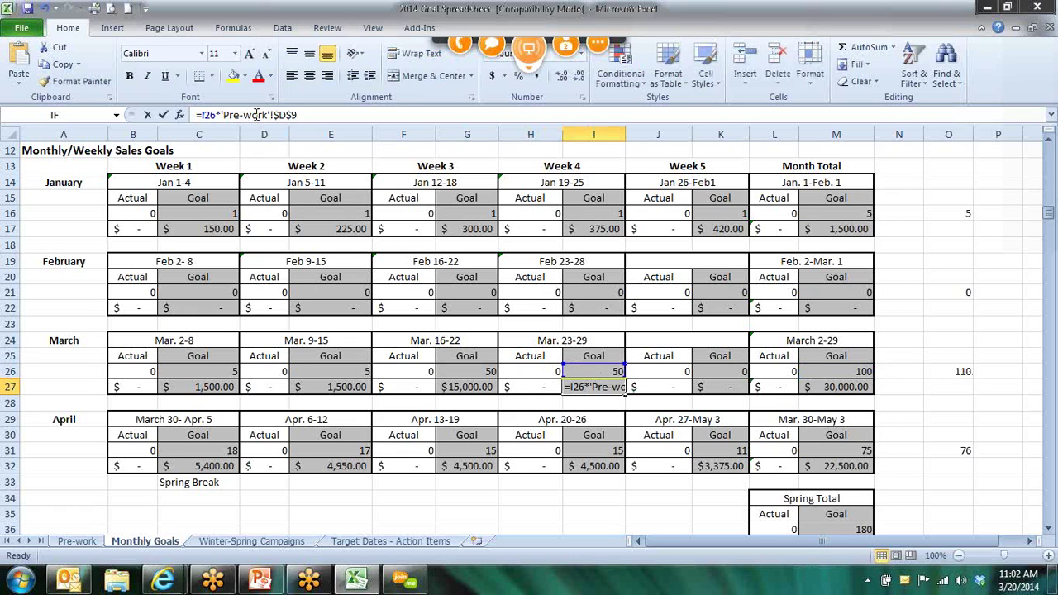
key("Return")
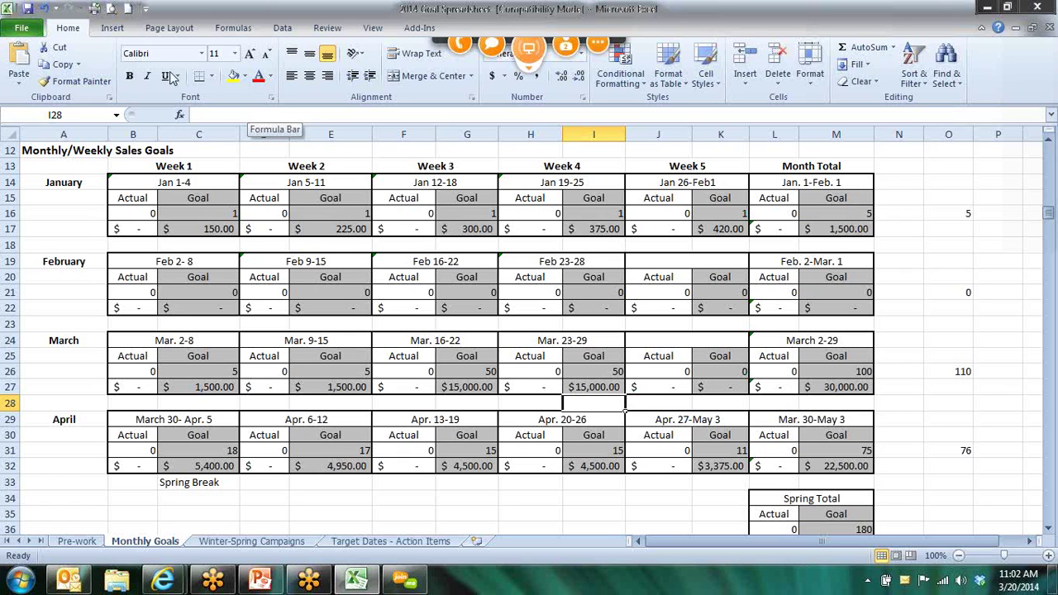
Switch to the PowerPoint presentation and show slide 9, titled HOW????????
left_click(986, 7)
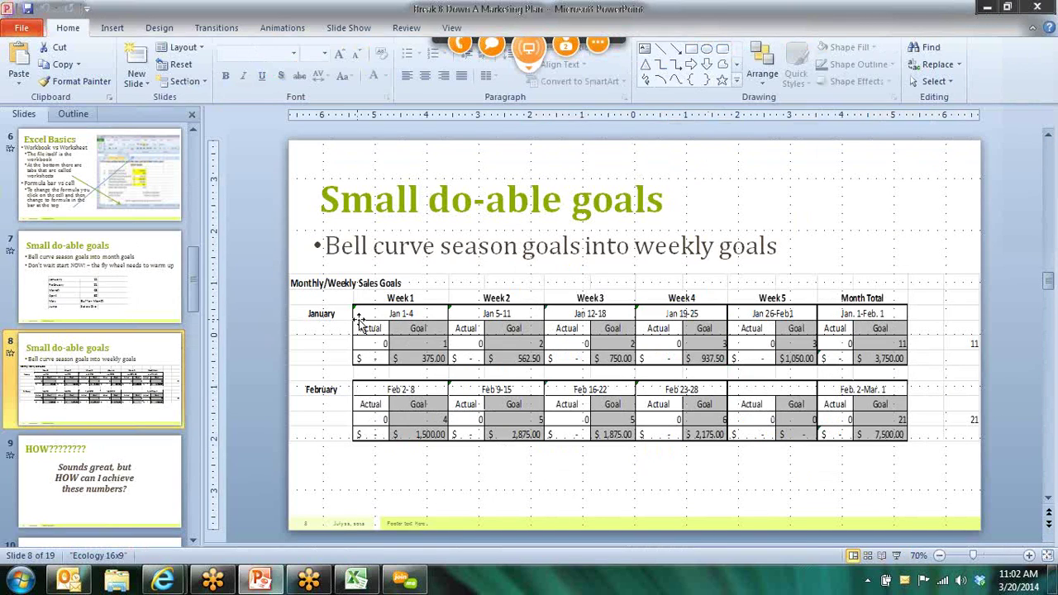
left_click(153, 466)
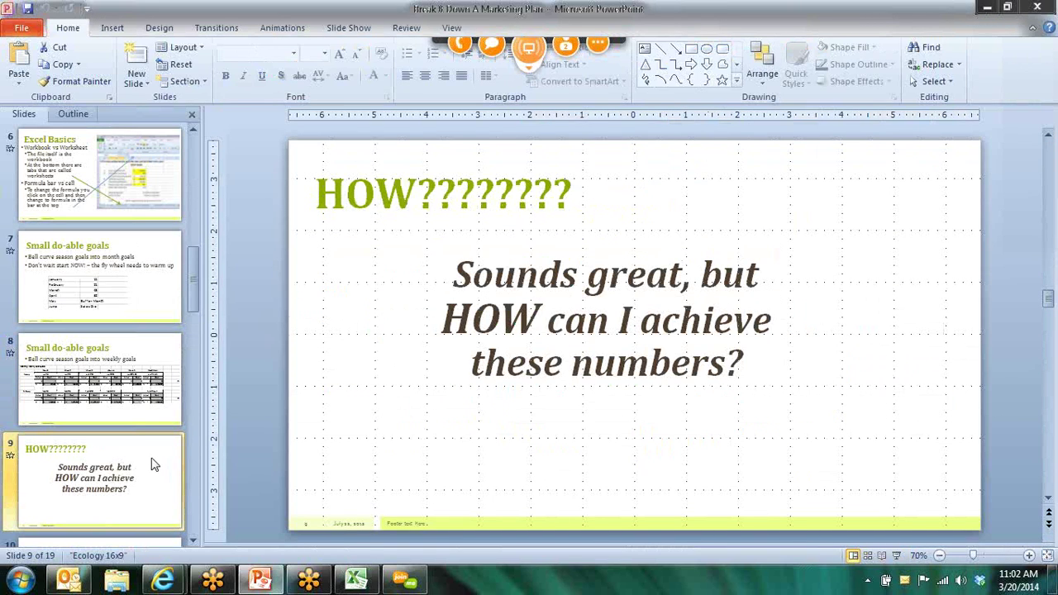
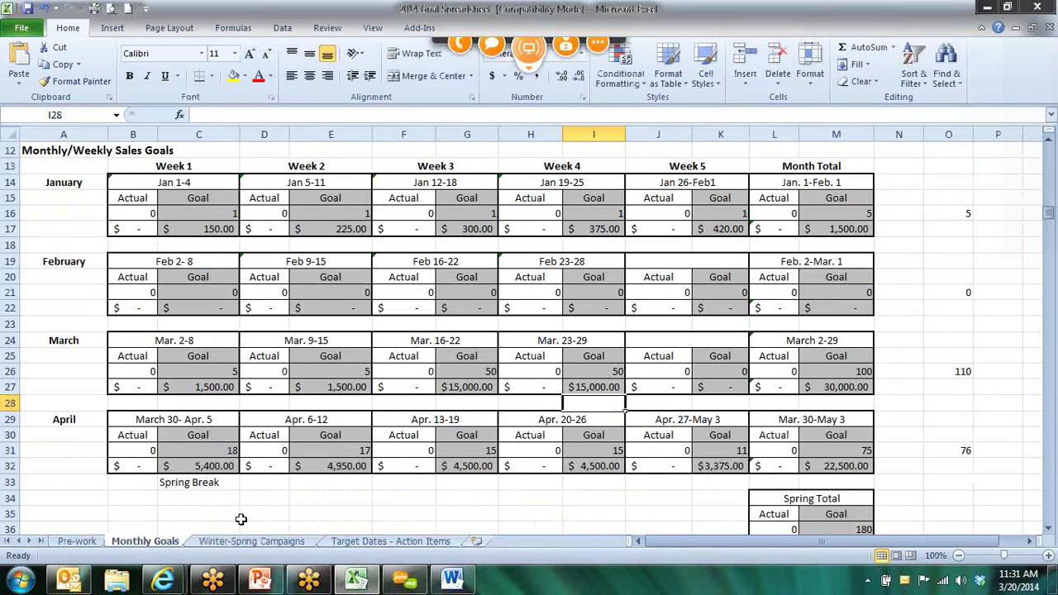
On the Winter-Spring Campaigns sheet, change the Cancel Customers campaign goal formula in C5 to =B5*0.2
left_click(229, 547)
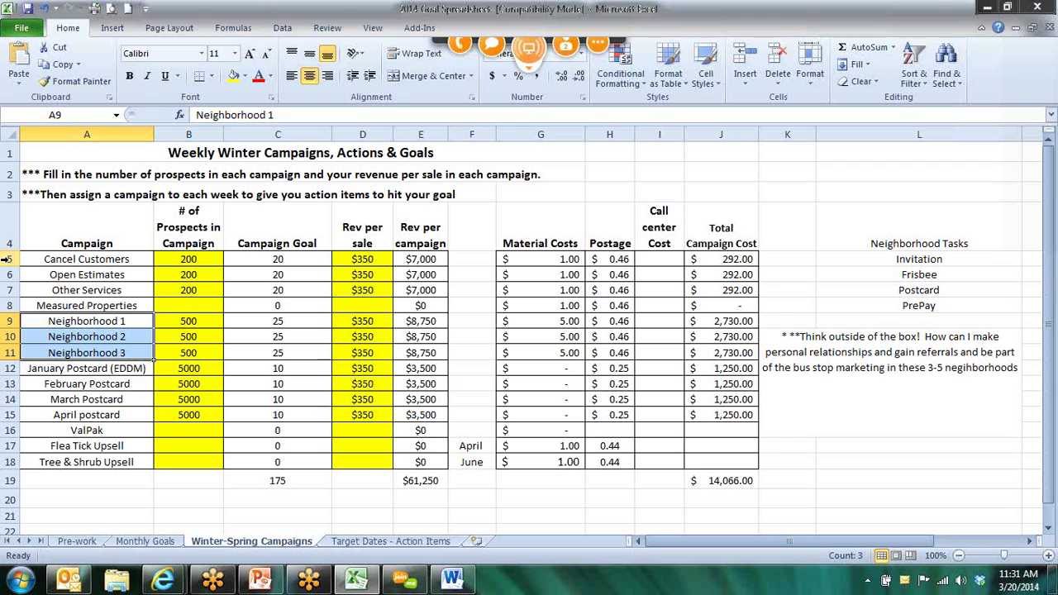
left_click_drag(5, 259, 6, 294)
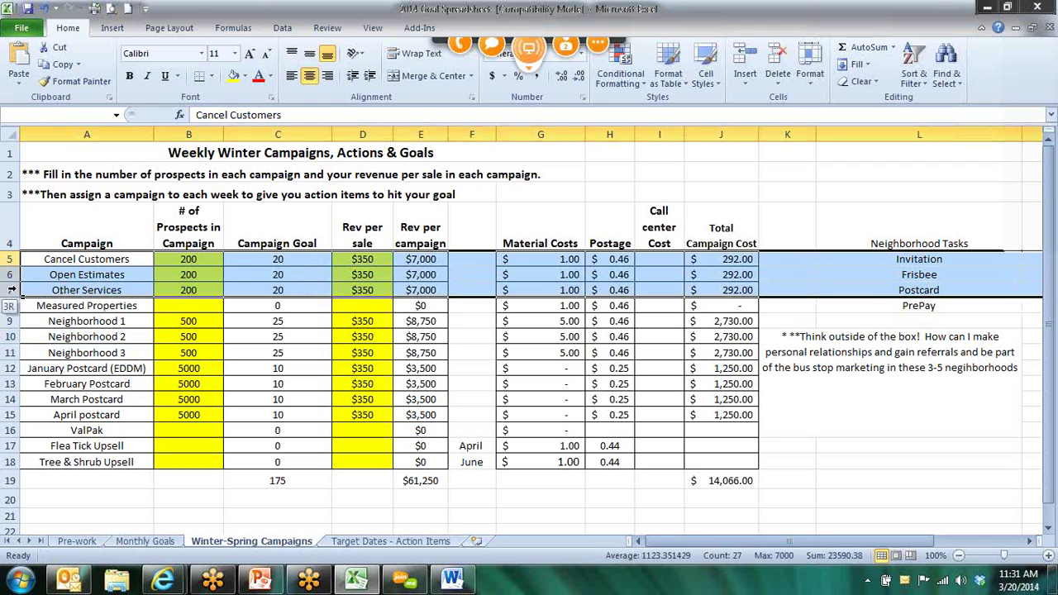
left_click(281, 261)
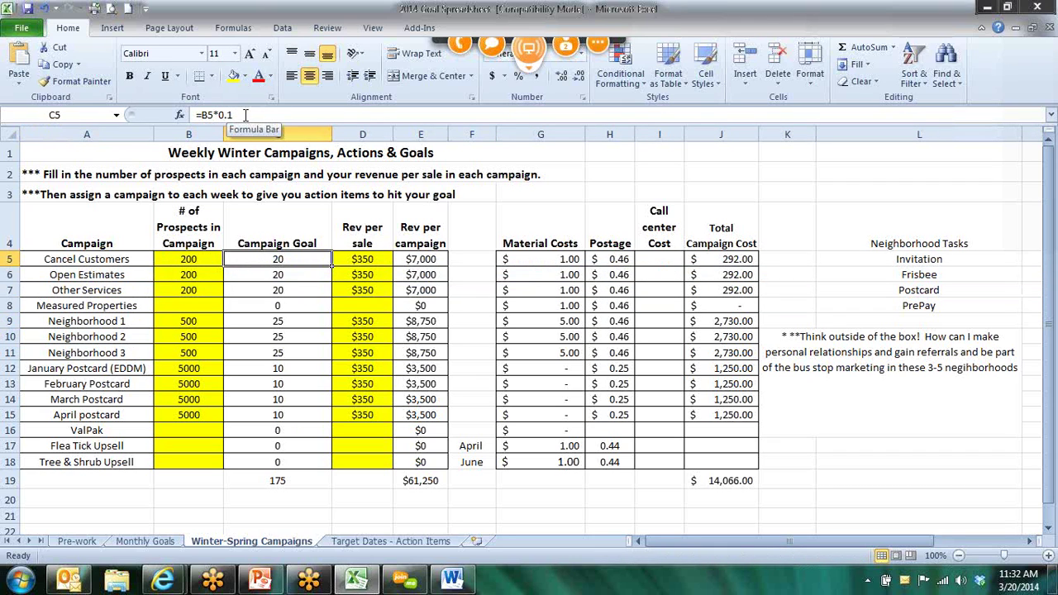
left_click(283, 113)
key("BackSpace")
type("2")
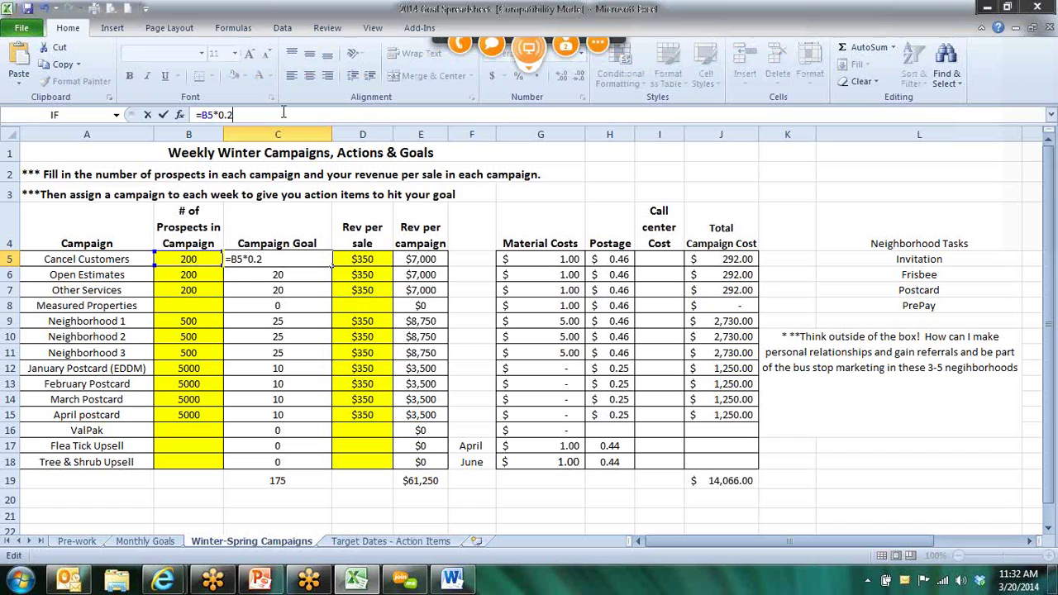
key("Return")
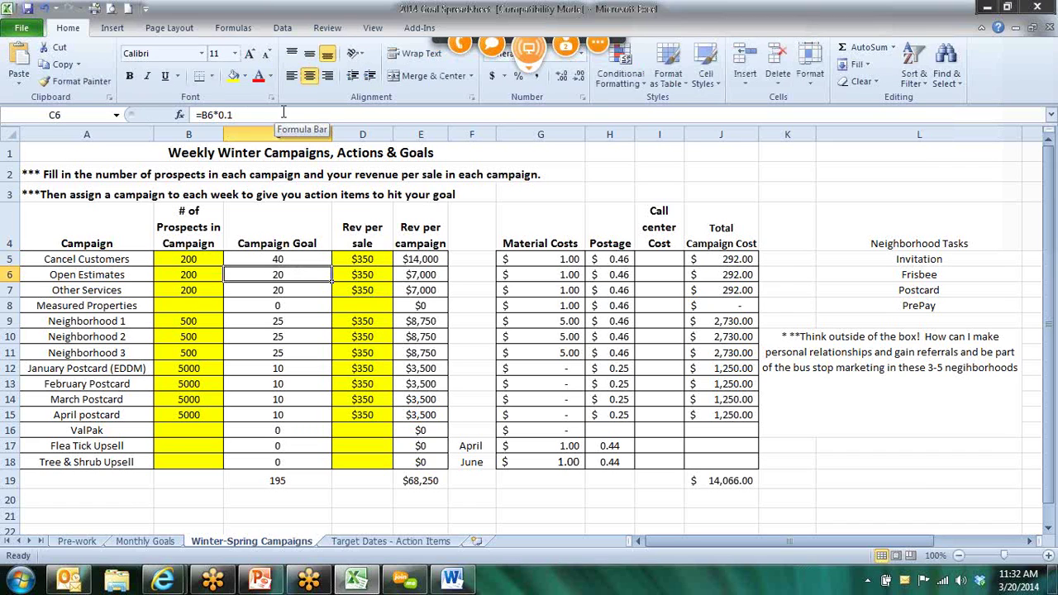
Examine the Measured Properties campaign's prospects cell and goal formula in row 8
key("Down")
key("Down")
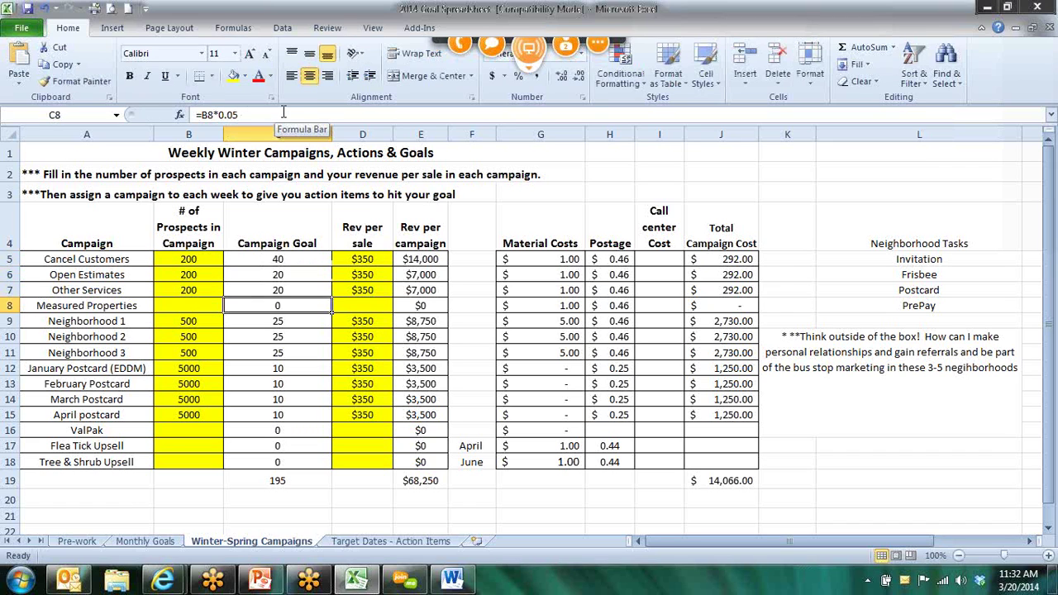
key("Left")
key("Left")
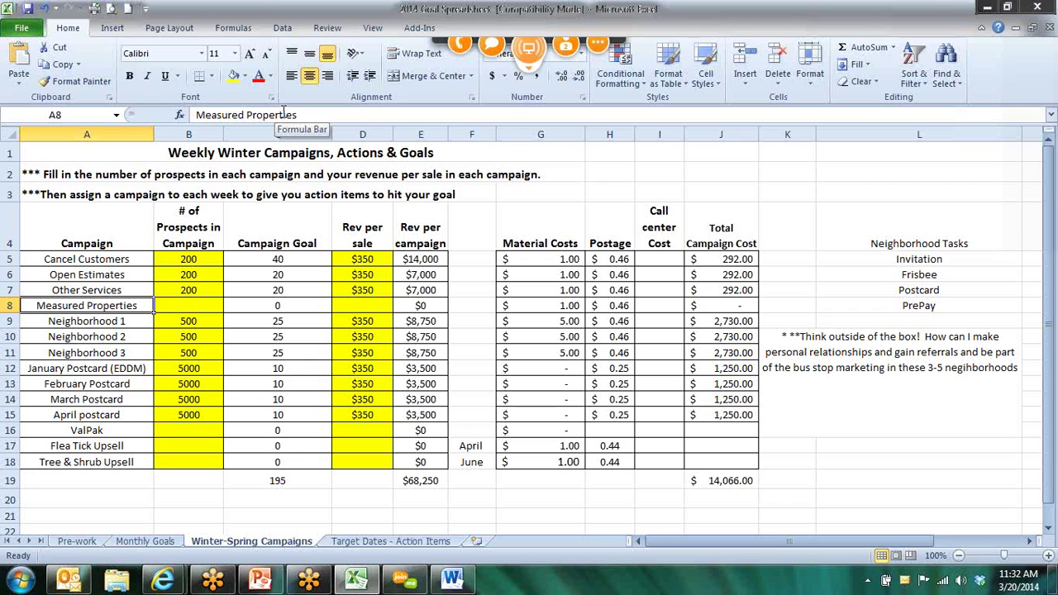
key("Right")
key("Right")
key("Left")
key("Left")
Review the Neighborhood 1 campaign's prospects, campaign goal and revenue per sale in row 9
key("Down")
key("Right")
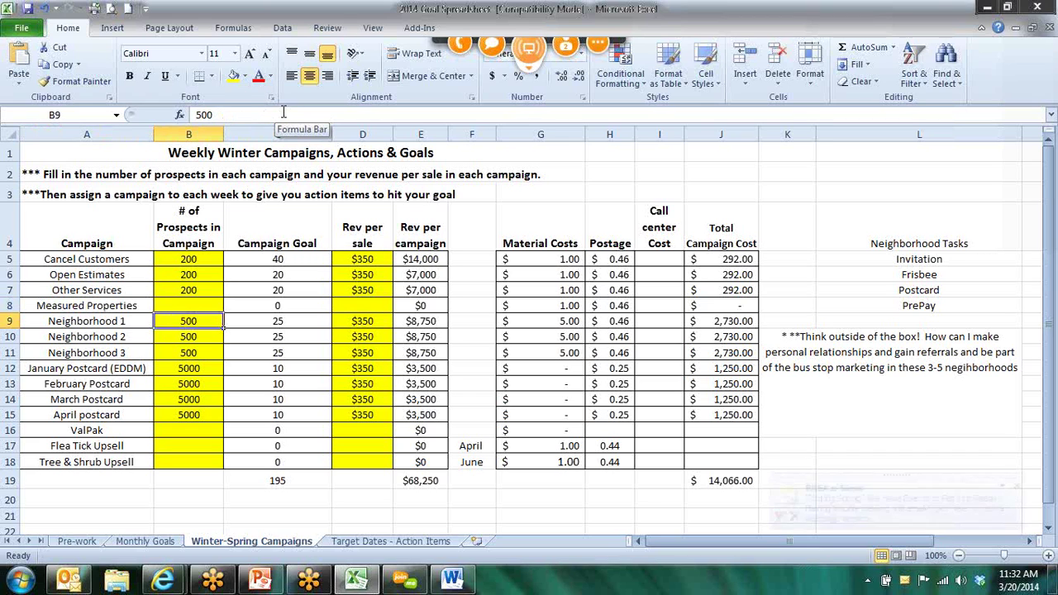
key("Right")
key("Right")
key("Right")
key("Left")
key("Left")
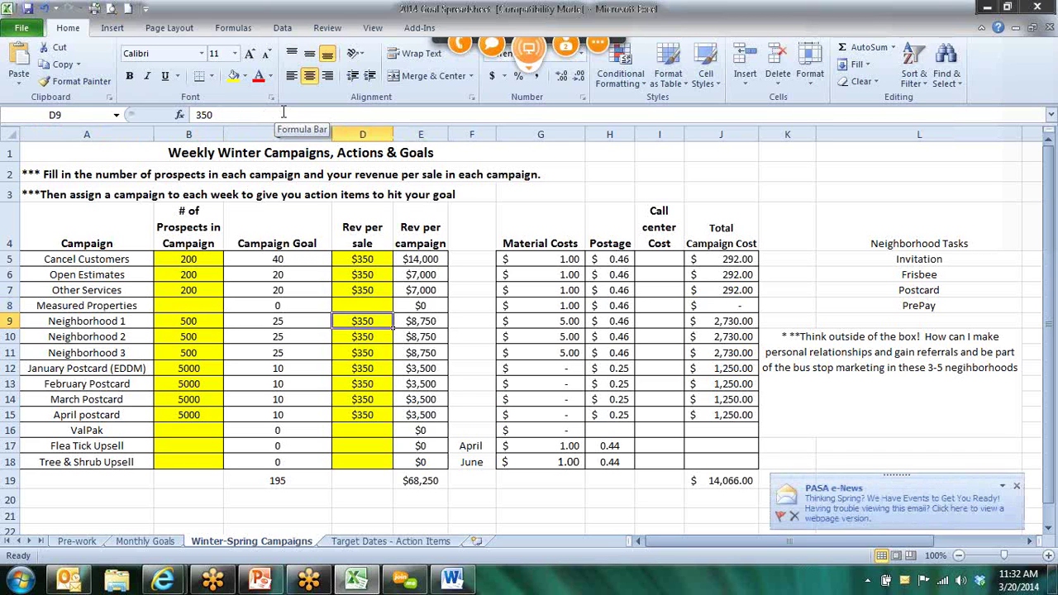
Review the Neighborhood 1 campaign's material cost, postage and total campaign cost formula in row 9
key("Right")
key("Right")
key("Right")
key("Right")
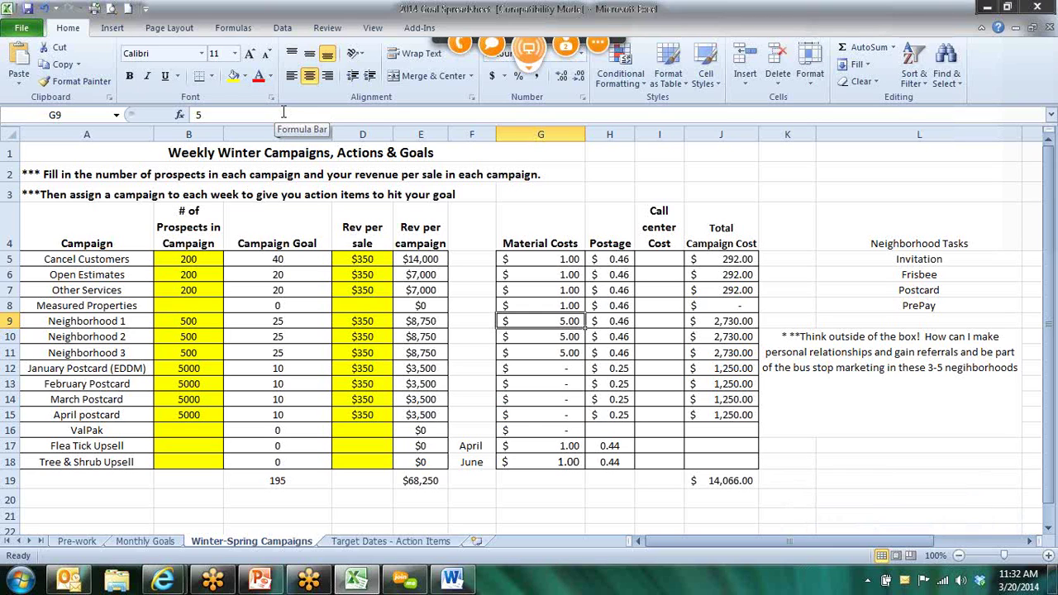
key("Down")
key("Up")
key("Right")
key("Right")
key("Right")
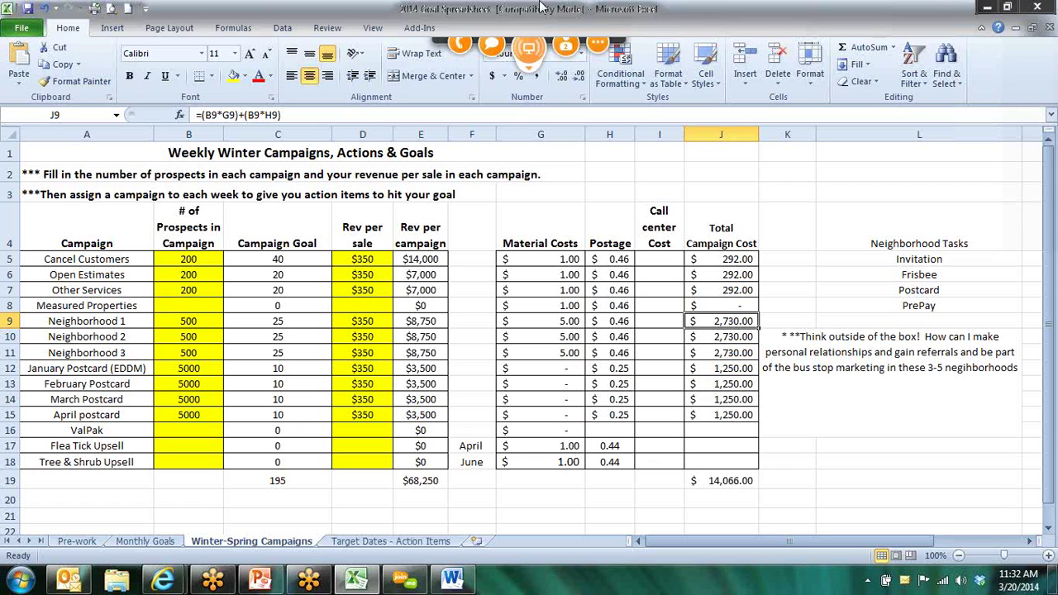
Calculate total campaign cost divided by total revenue in L19 with the formula =J19/E19
left_click(291, 369)
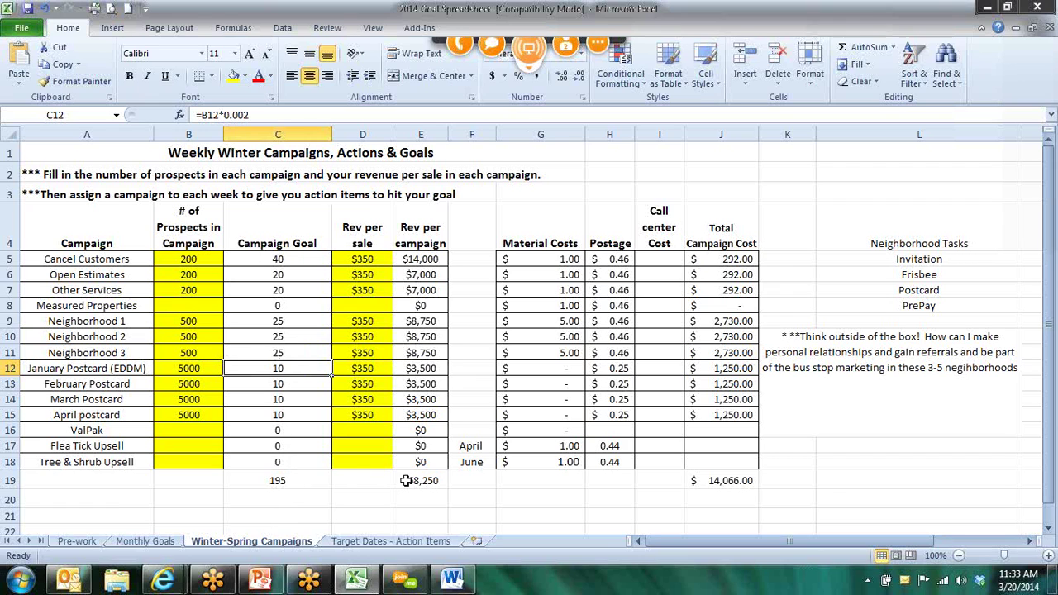
left_click(866, 479)
type("=")
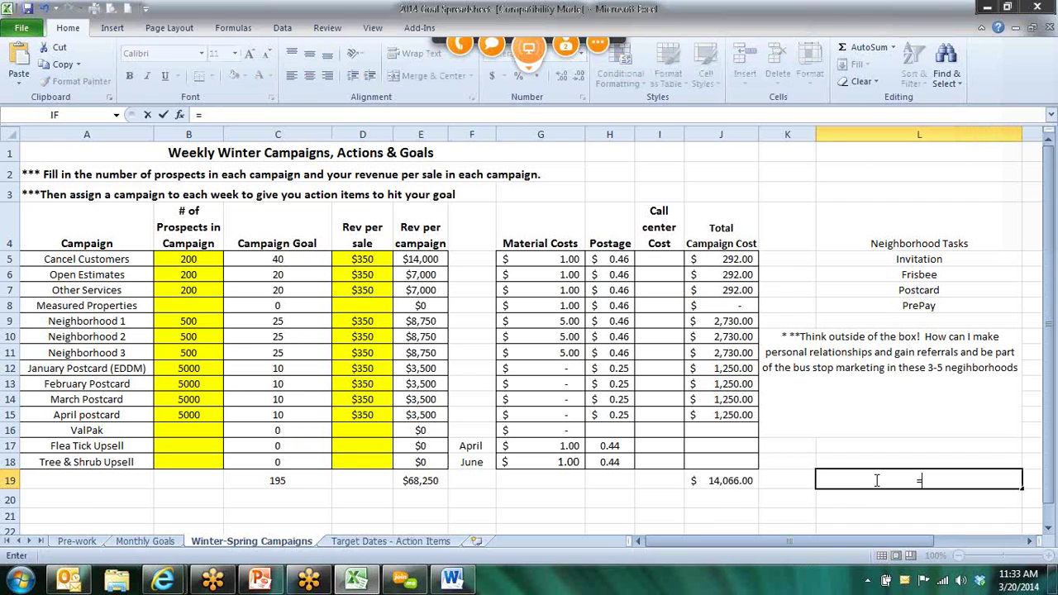
left_click(729, 481)
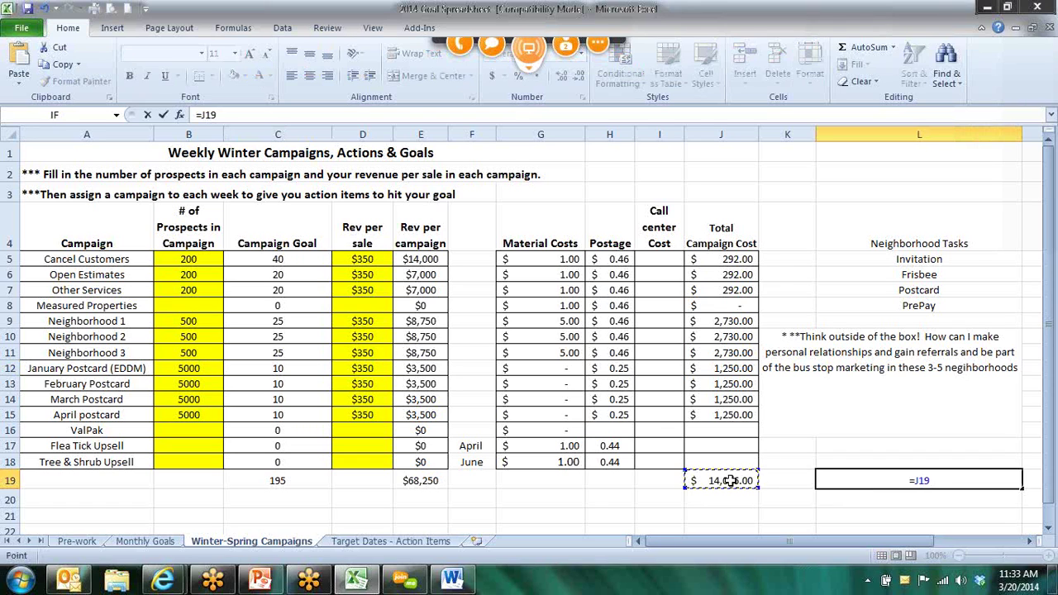
type("/")
left_click(429, 486)
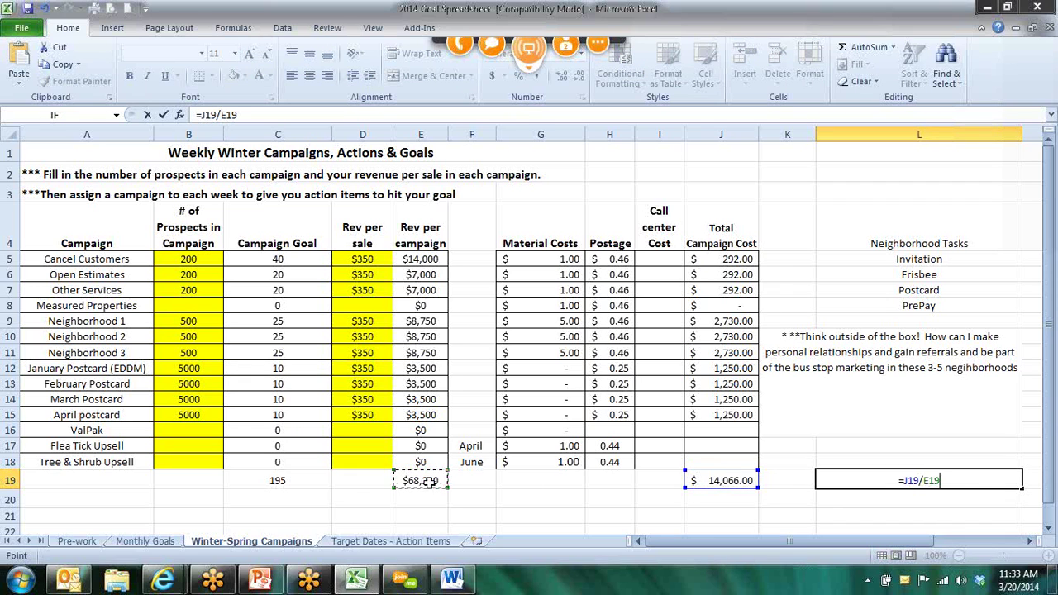
key("Return")
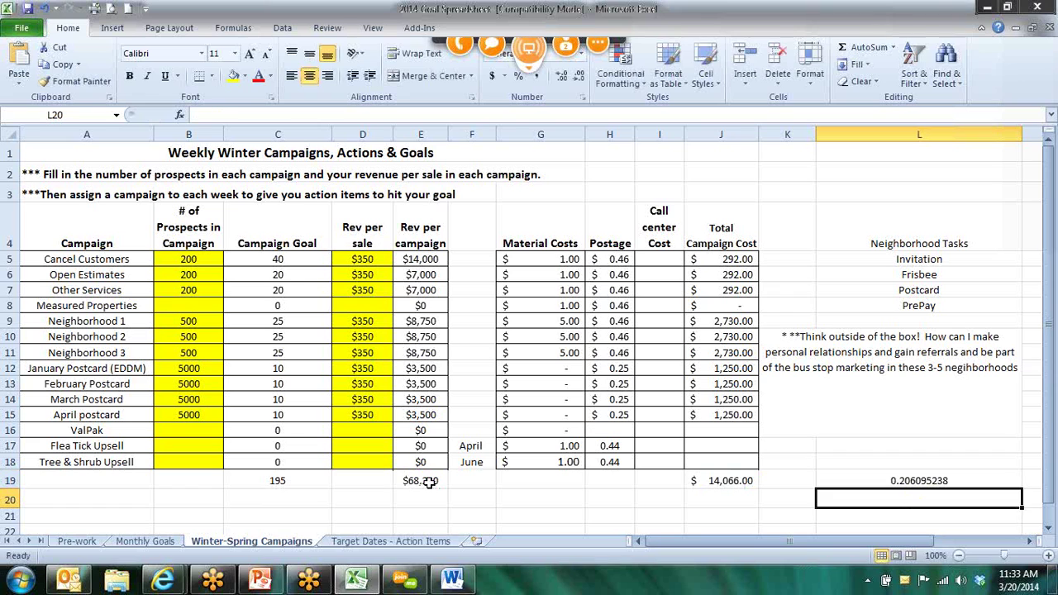
Replace the formula in L19 with =E19/J19 to divide total revenue by total campaign cost
key("Up")
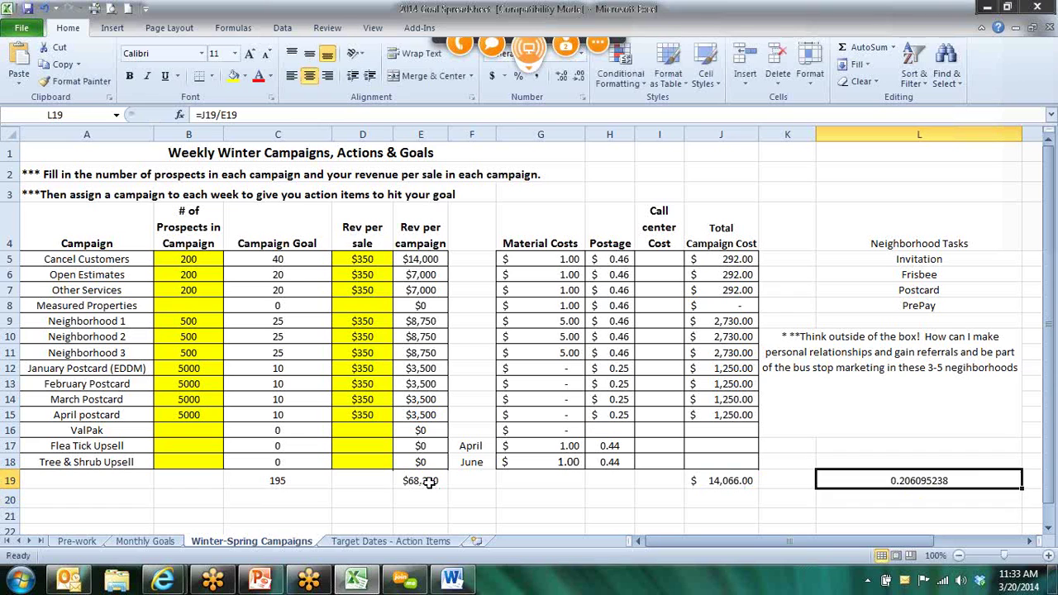
left_click(246, 113)
key("BackSpace")
key("BackSpace")
key("BackSpace")
key("BackSpace")
key("BackSpace")
key("BackSpace")
key("BackSpace")
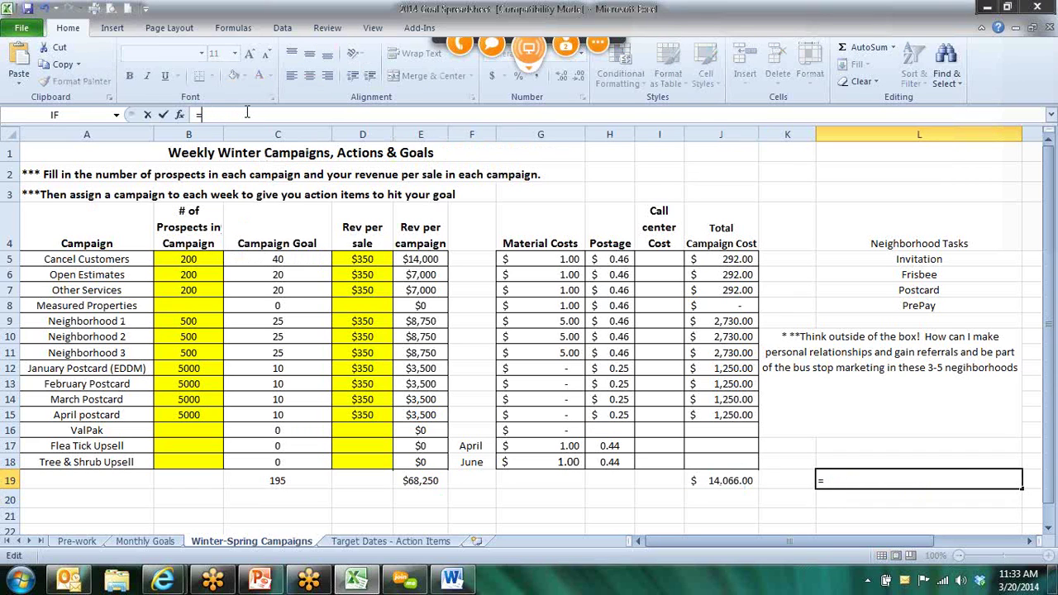
left_click(405, 479)
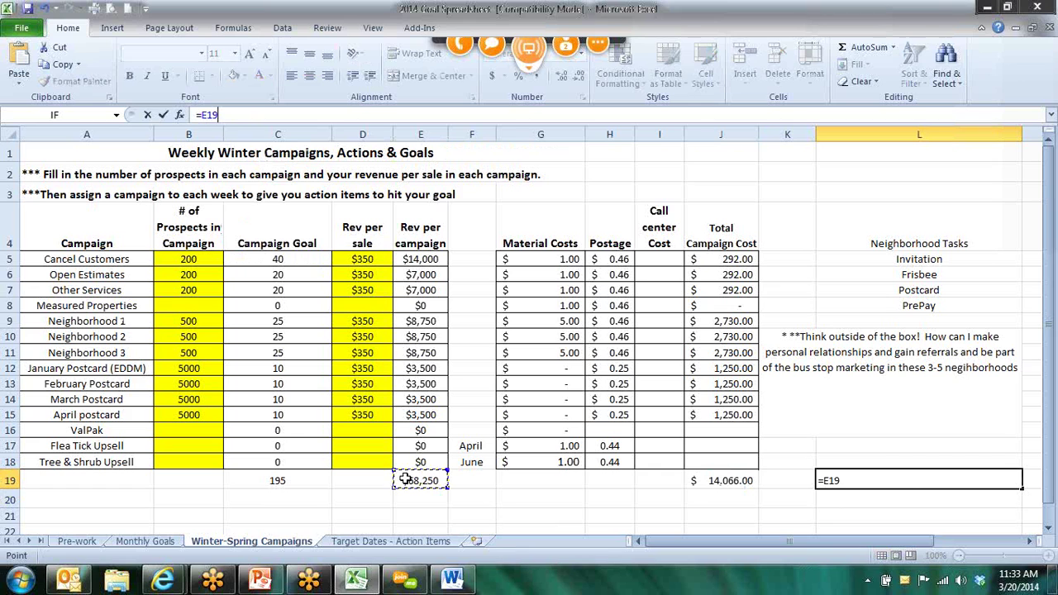
type("/")
left_click(701, 481)
key("Return")
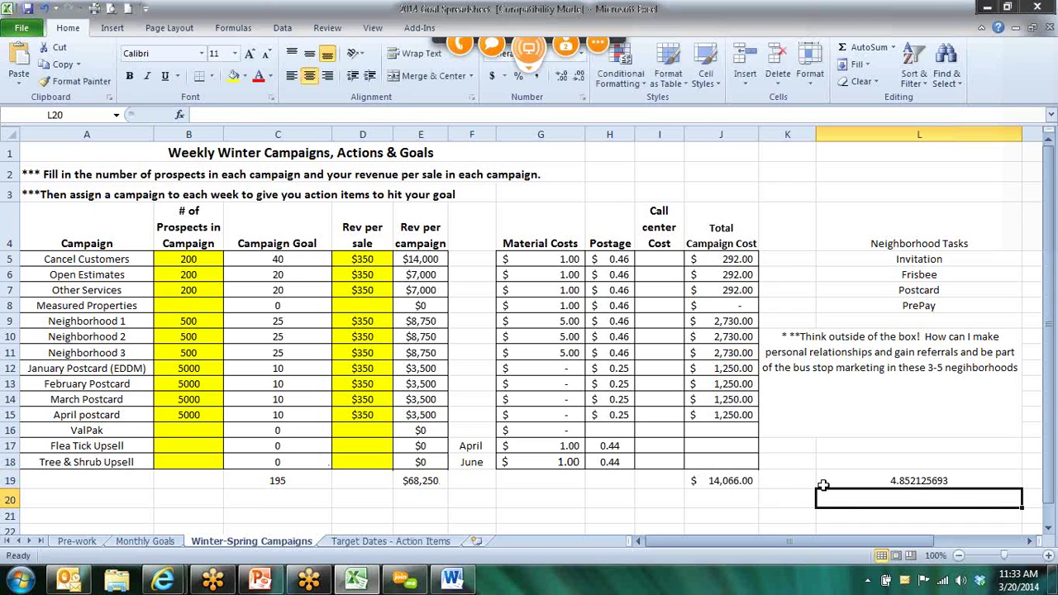
Calculate the cost per sale in L19 by dividing total campaign cost by the total campaign goal, =J19/C19
left_click(859, 472)
key("BackSpace")
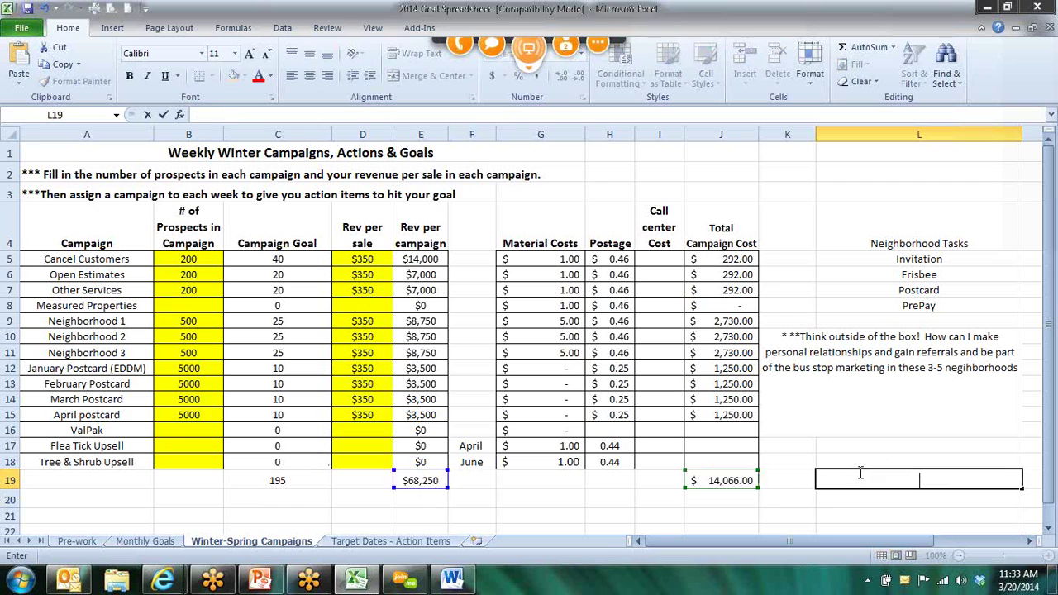
type("=")
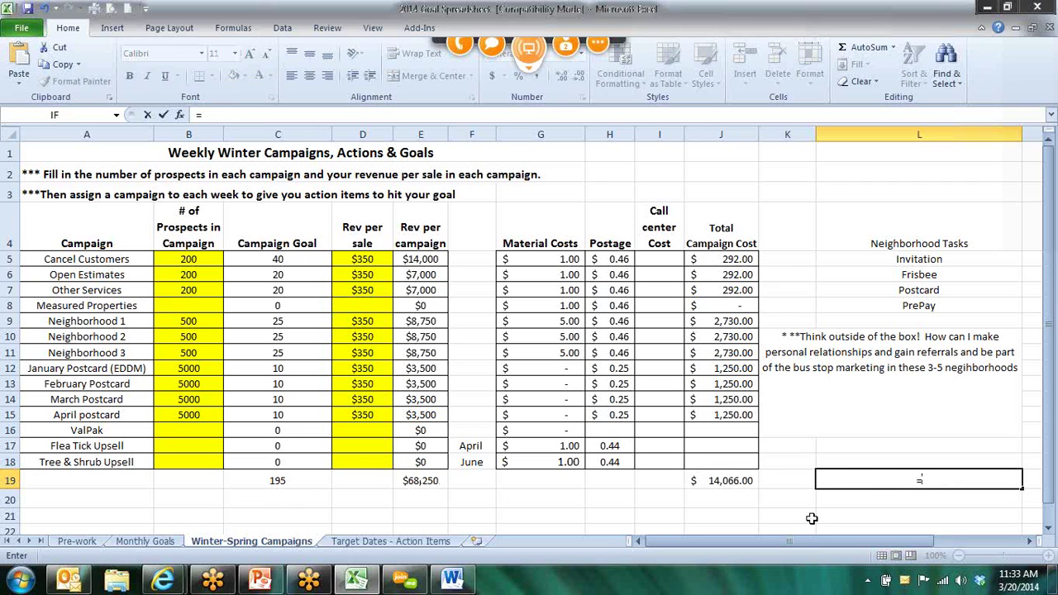
left_click(734, 481)
type("/")
left_click(315, 478)
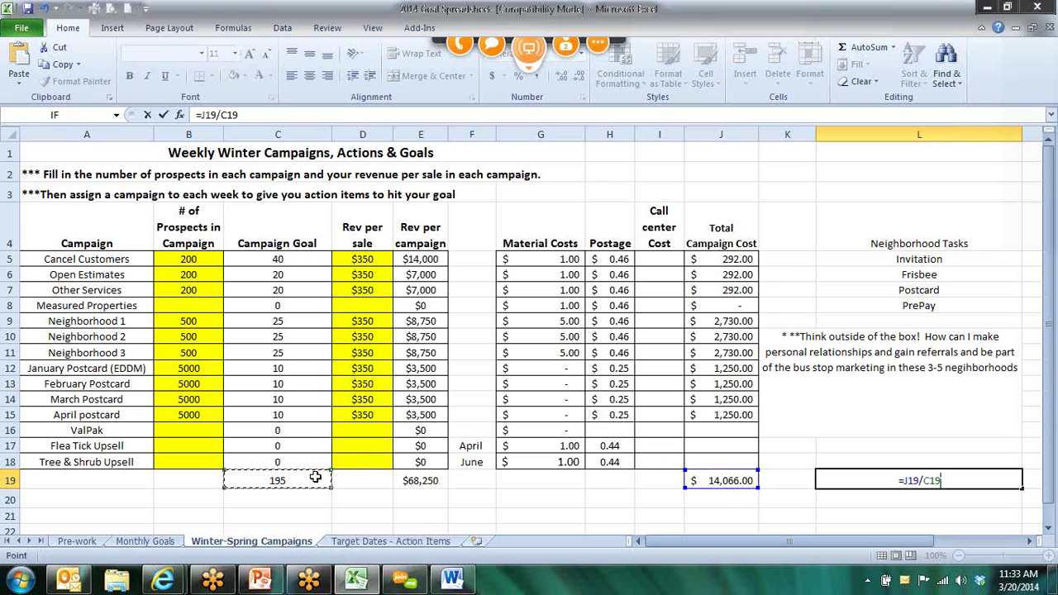
key("Return")
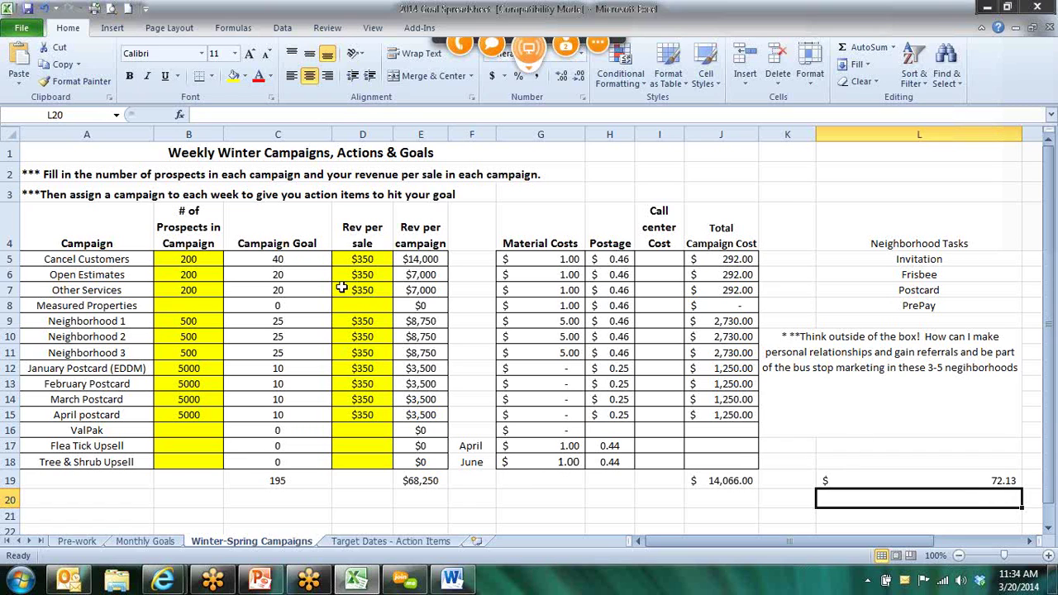
Change the Cancel Customers campaign goal formula in C5 to =B5*0.1
left_click(293, 258)
left_click(255, 114)
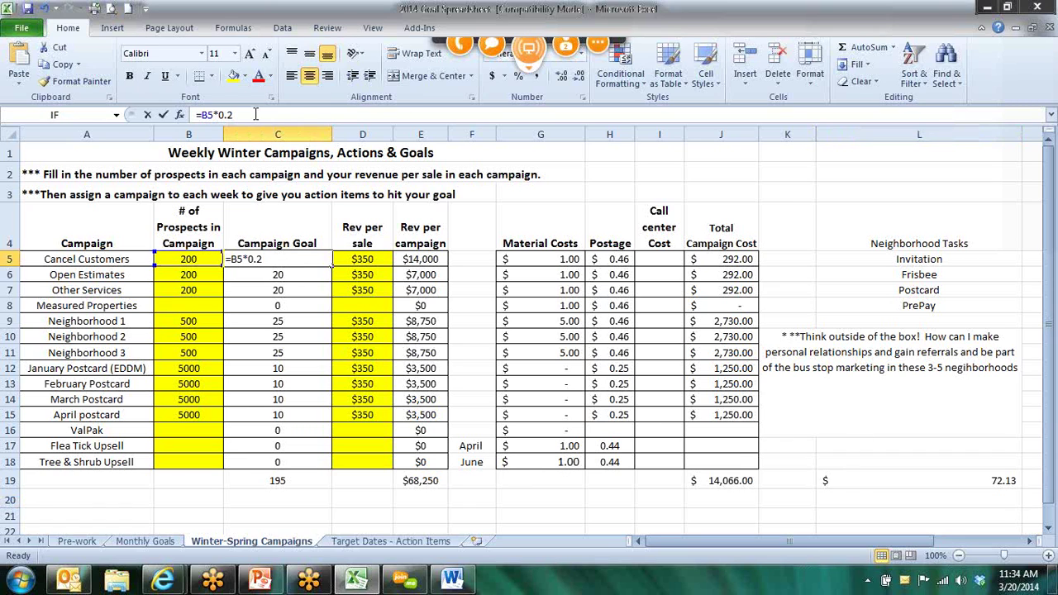
key("BackSpace")
type("`1")
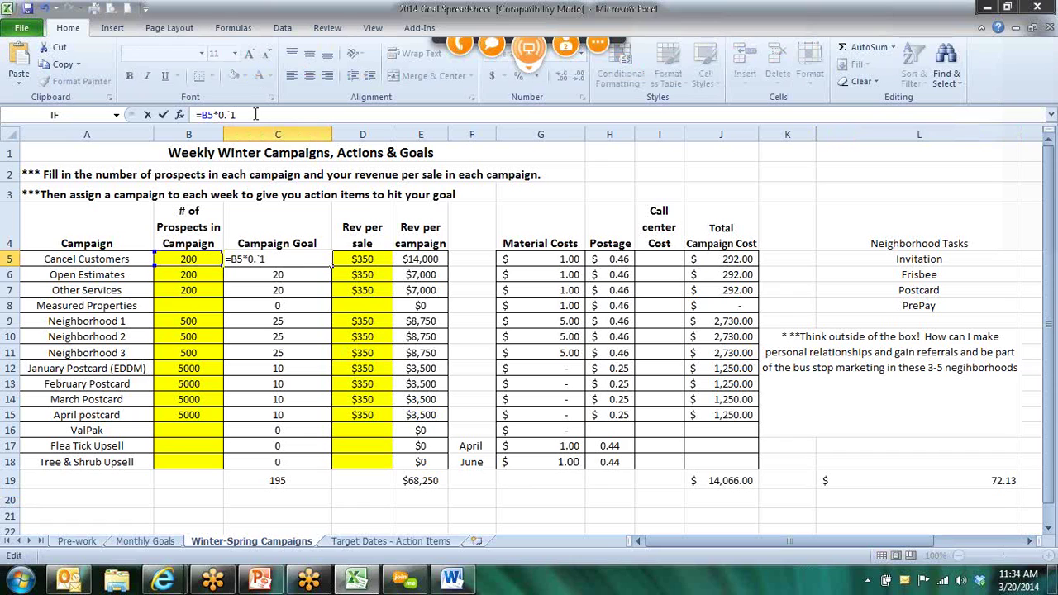
key("BackSpace")
key("BackSpace")
type("1")
key("Return")
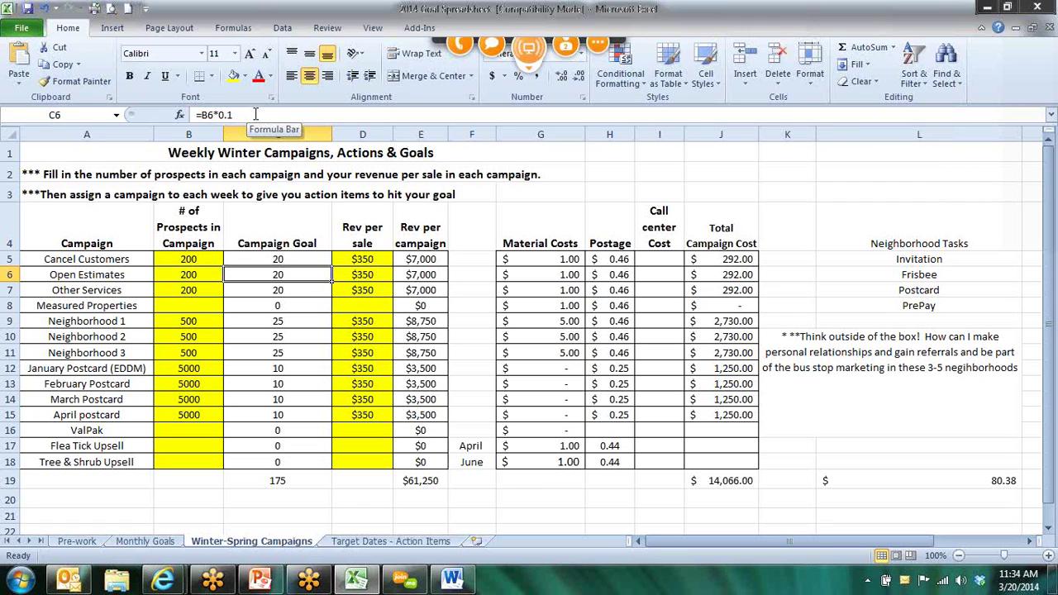
Review the January Postcard (EDDM) campaign's goal formula, material cost and postage, and the postage cells of the campaigns below it
key("Down")
key("Down")
key("Down")
key("Down")
key("Down")
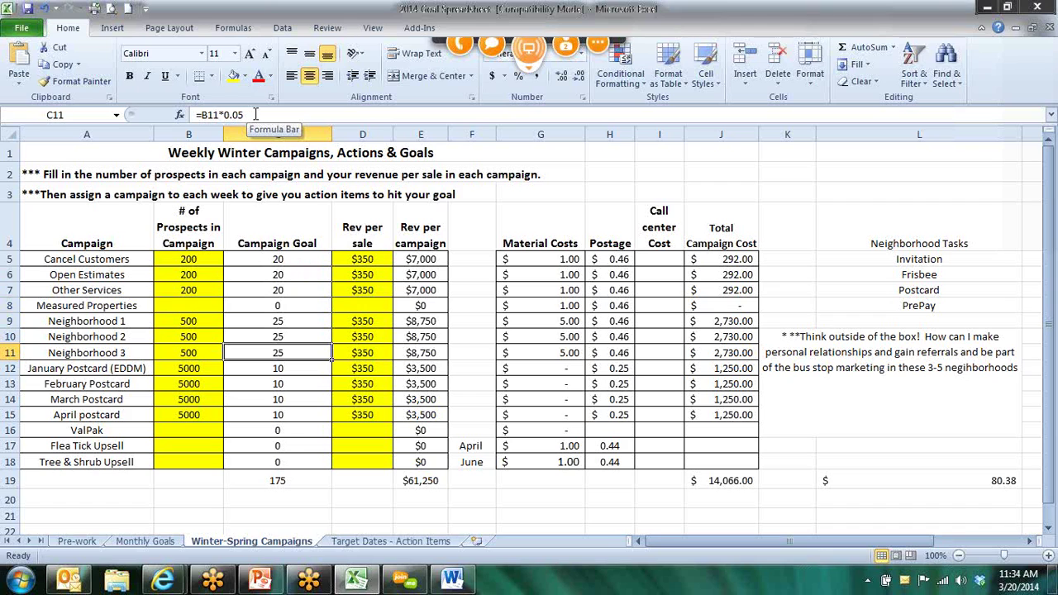
key("Down")
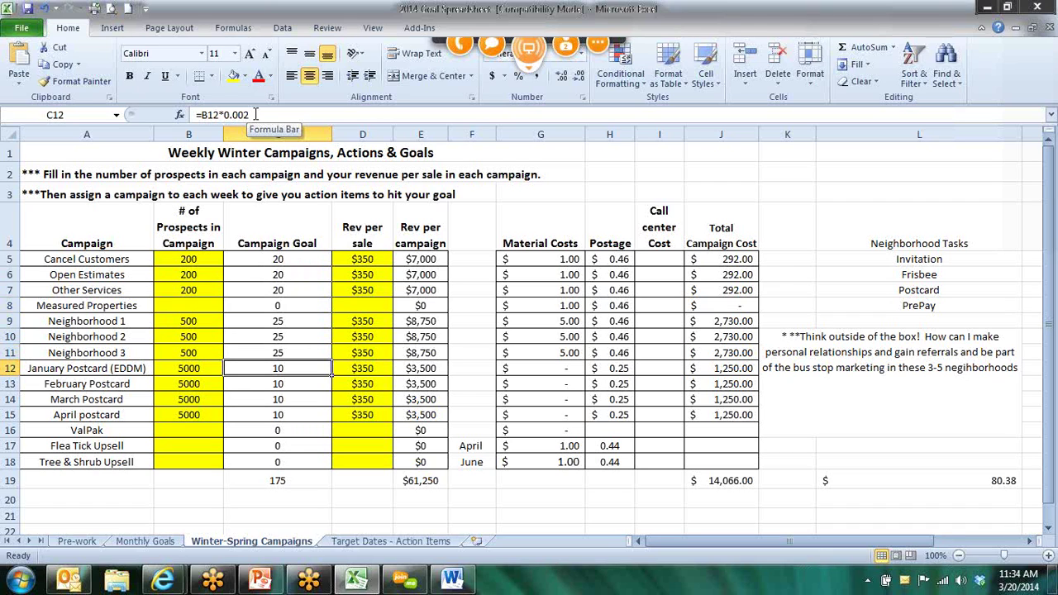
key("Right")
key("Right")
key("Right")
key("Right")
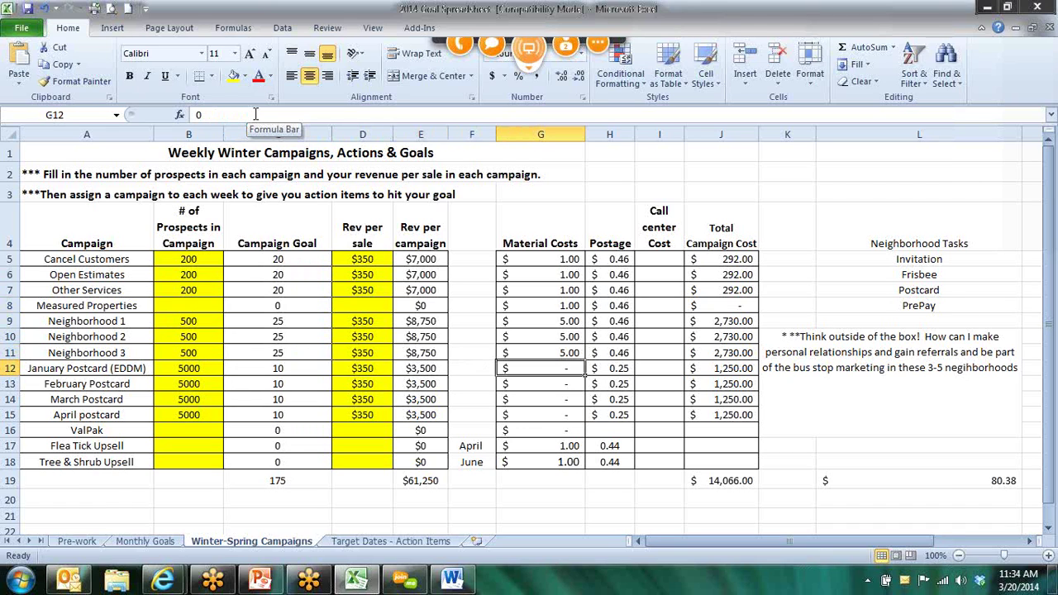
key("Right")
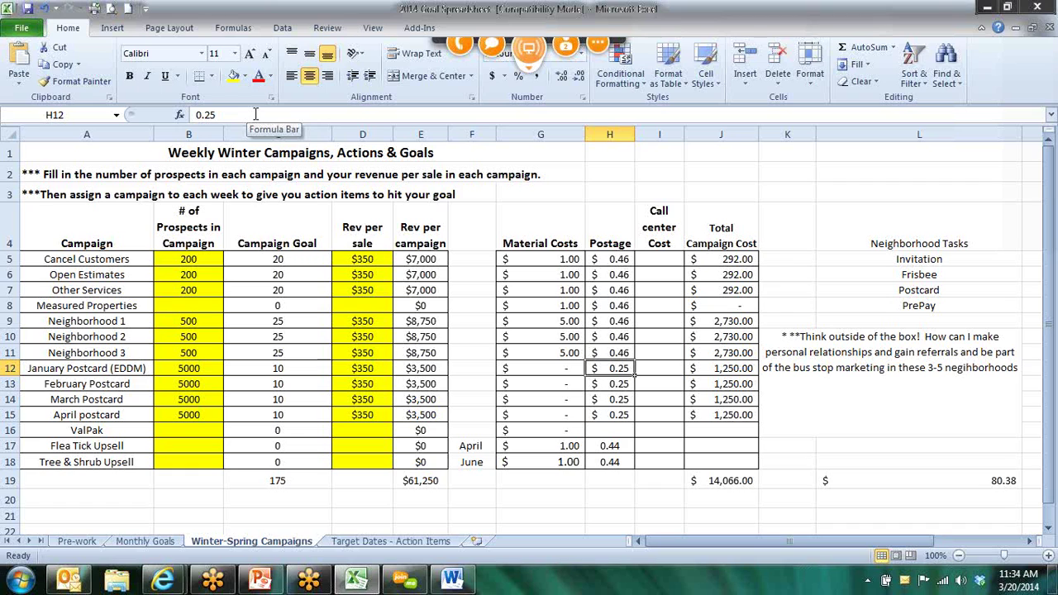
key("Down")
key("Down")
key("Down")
key("Down")
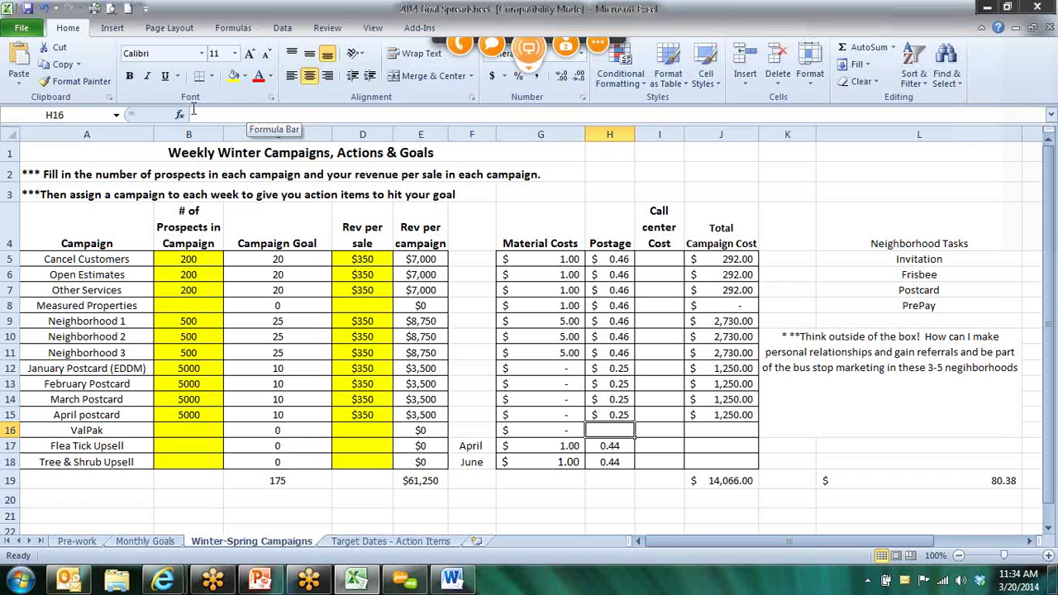
On the Target Dates - Action Items sheet, fill in Campaign 1 for Mar 16-22 with cancel, action mail and number 200
left_click(364, 539)
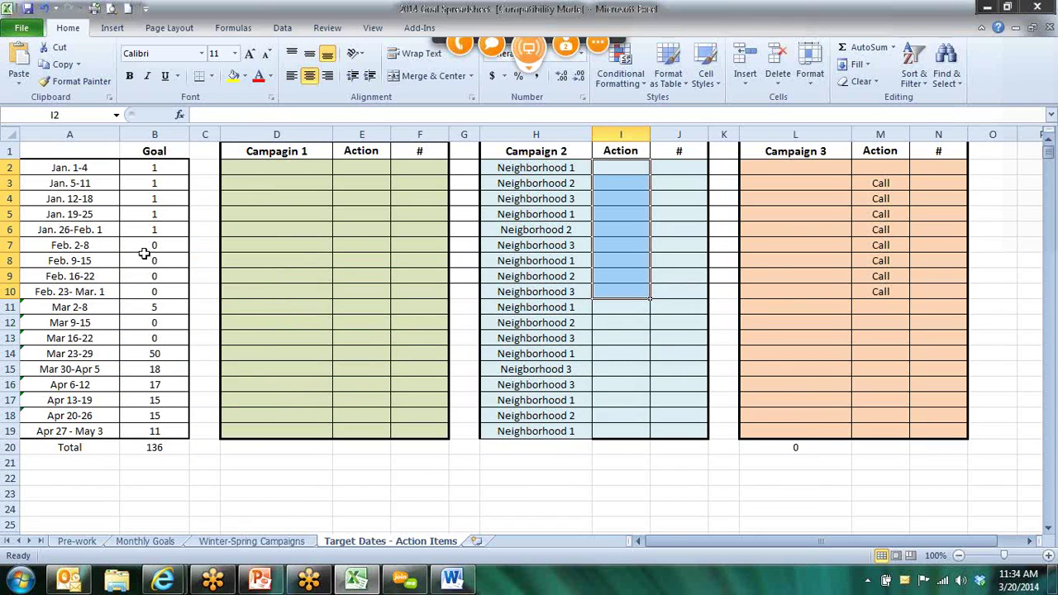
left_click(267, 339)
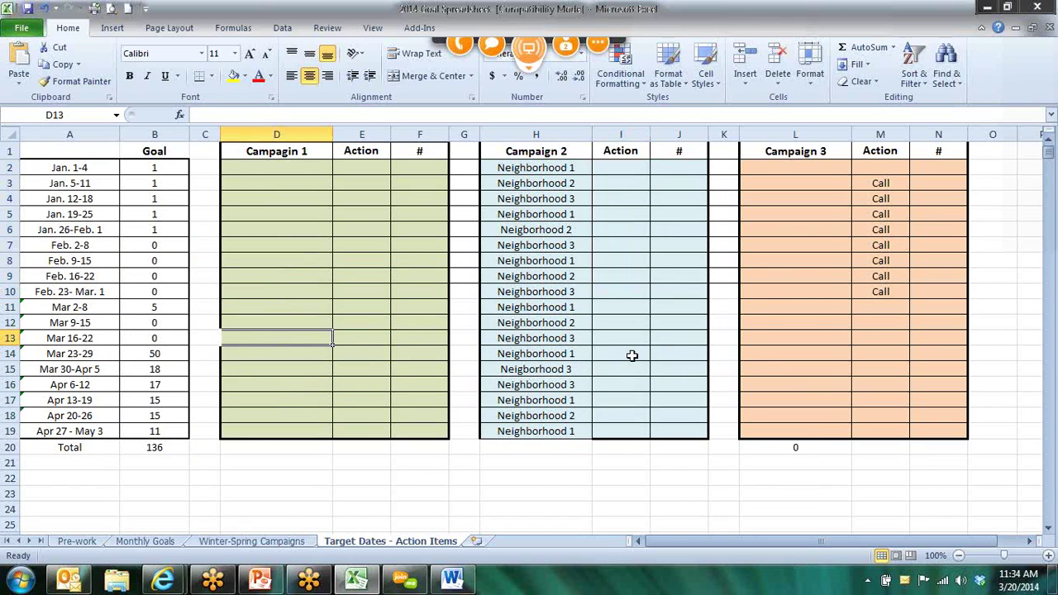
type("cancel")
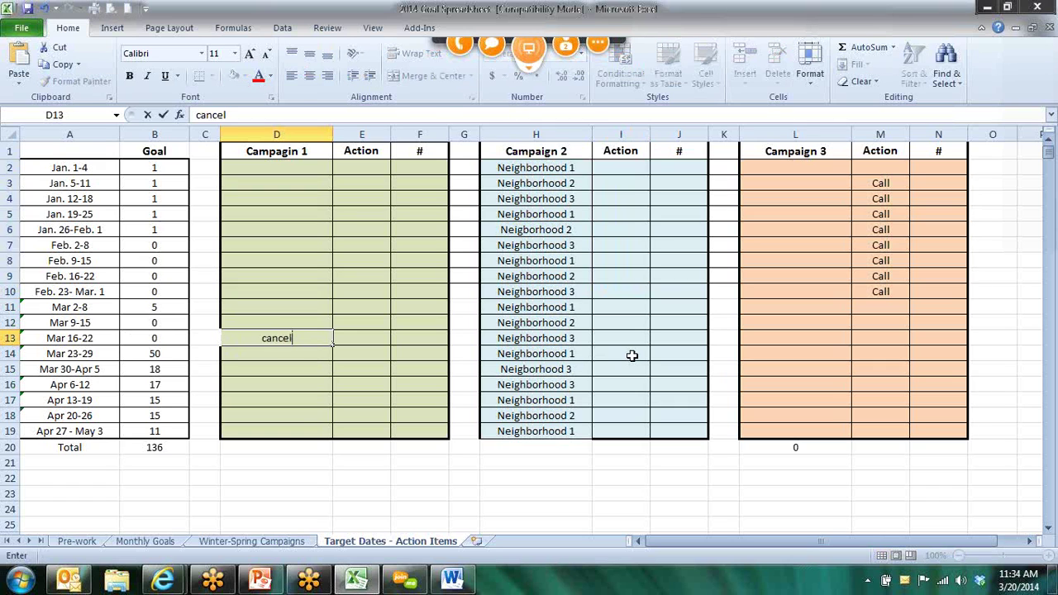
key("Page_Down")
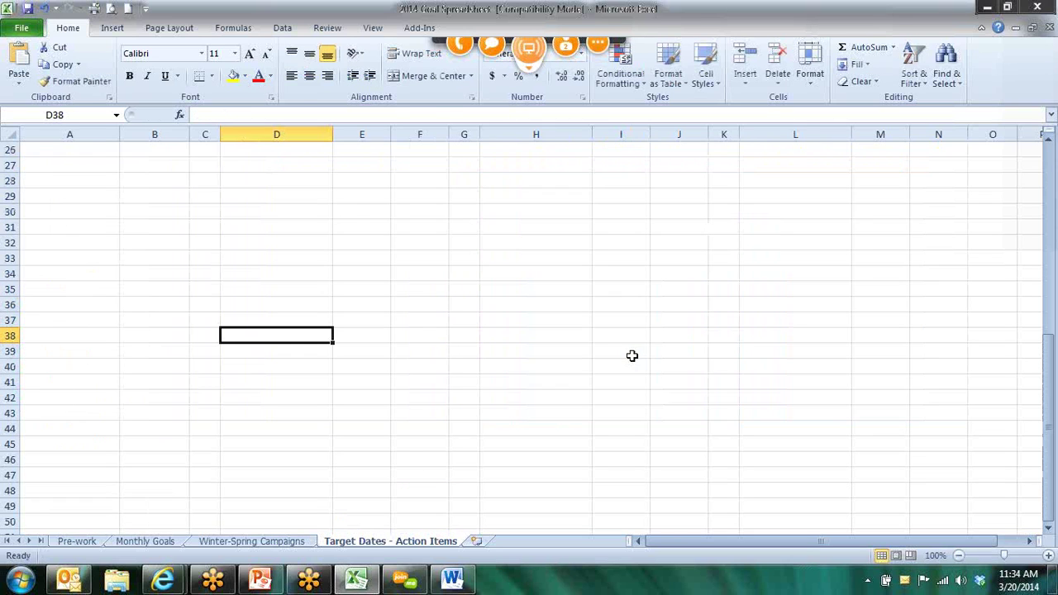
key("Tab")
type("mail")
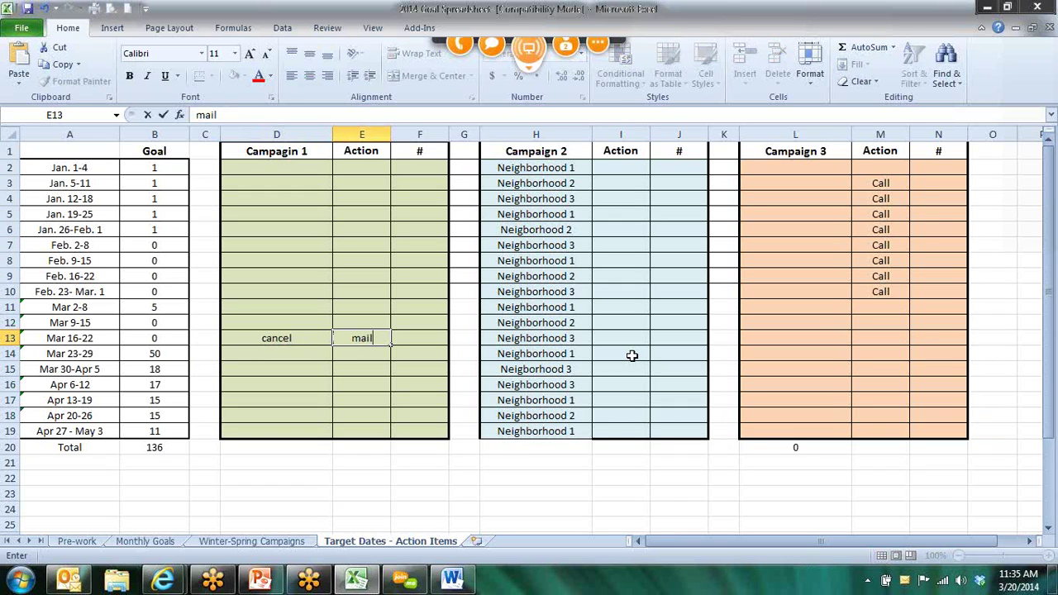
key("Tab")
type("200")
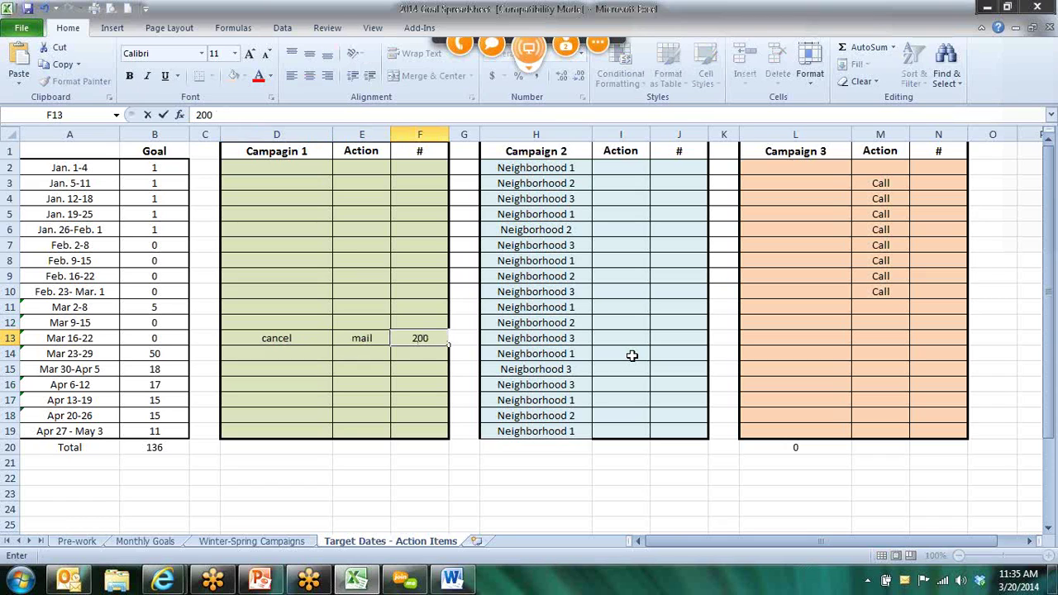
For Mar 16-22, enter inviation as the Campaign 2 action and 500 as its number
key("Tab")
key("Tab")
key("Tab")
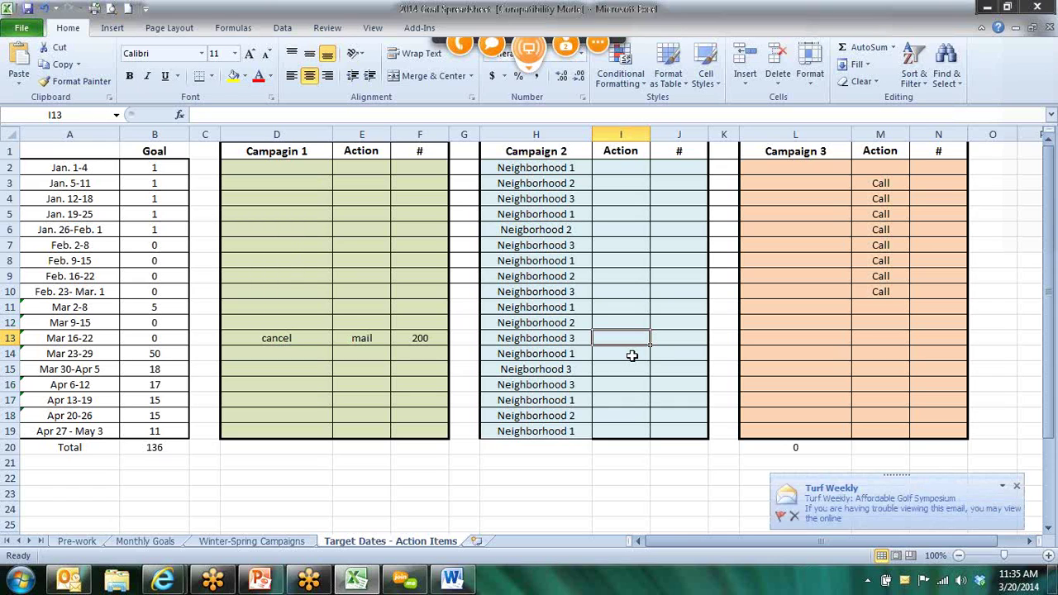
key("Left")
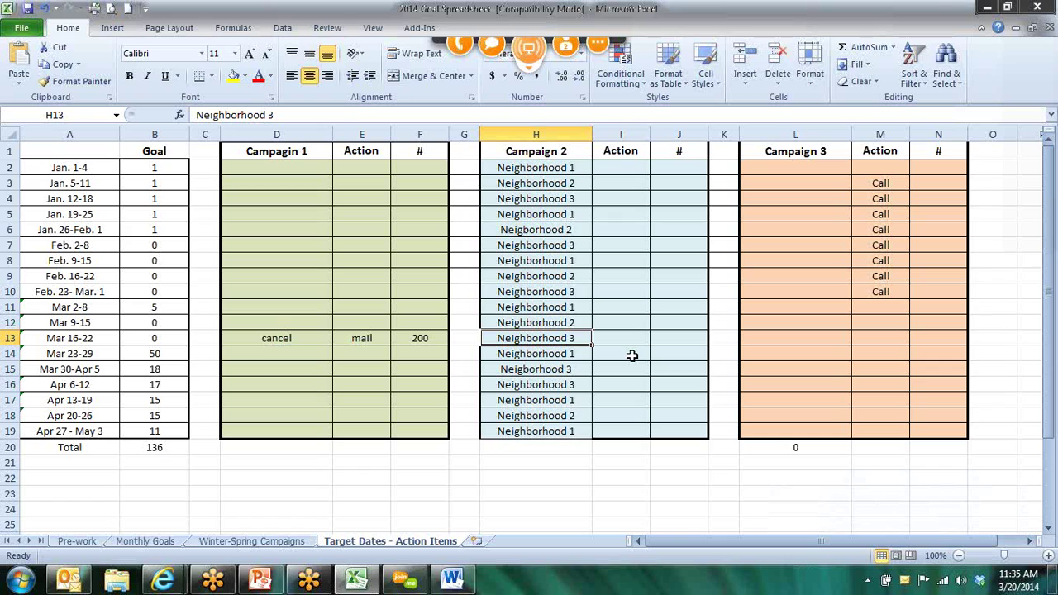
key("Right")
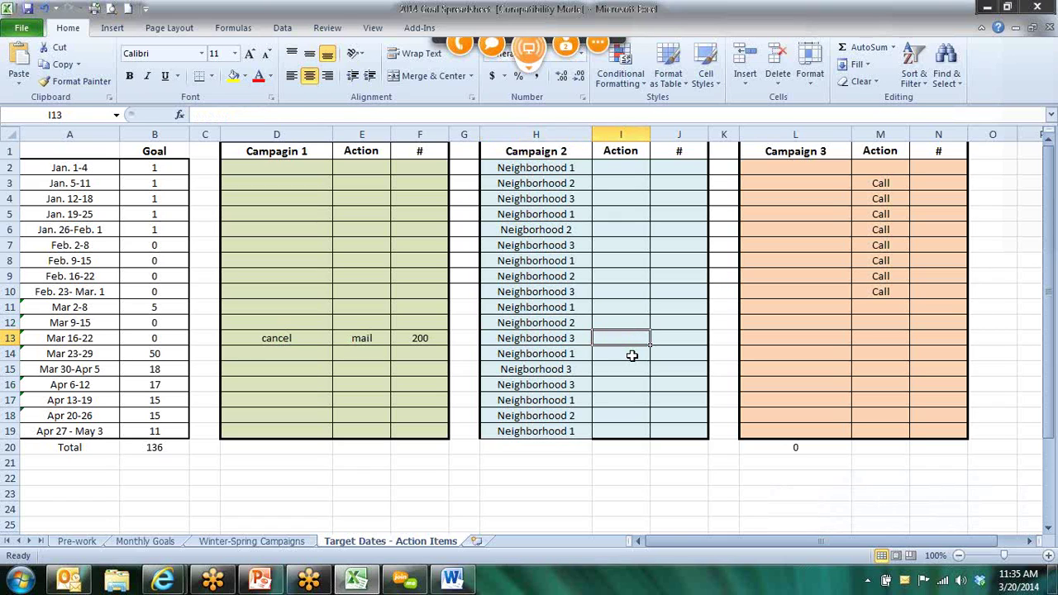
type("inviation")
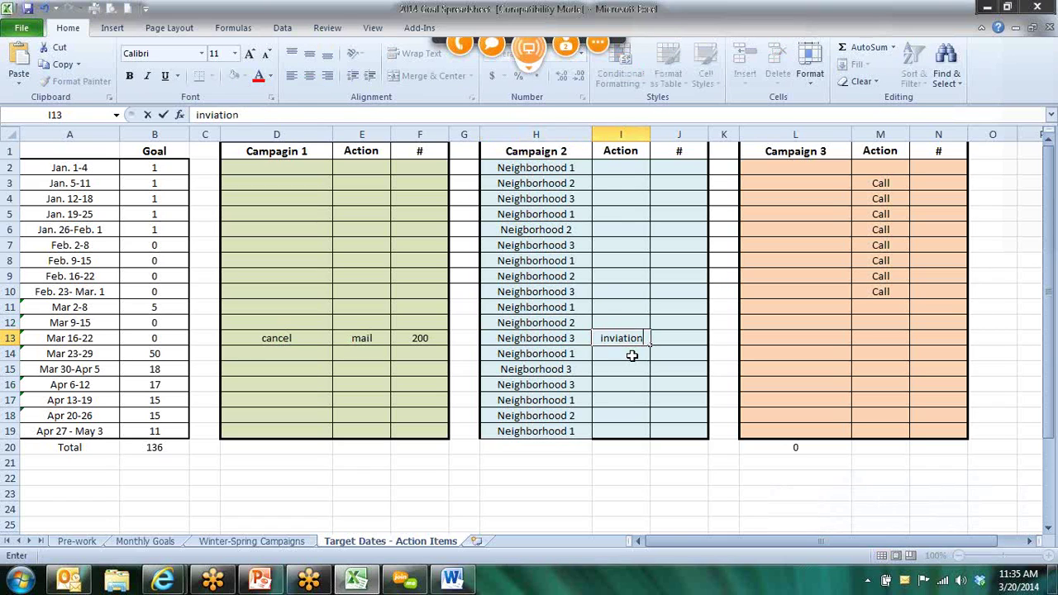
key("Tab")
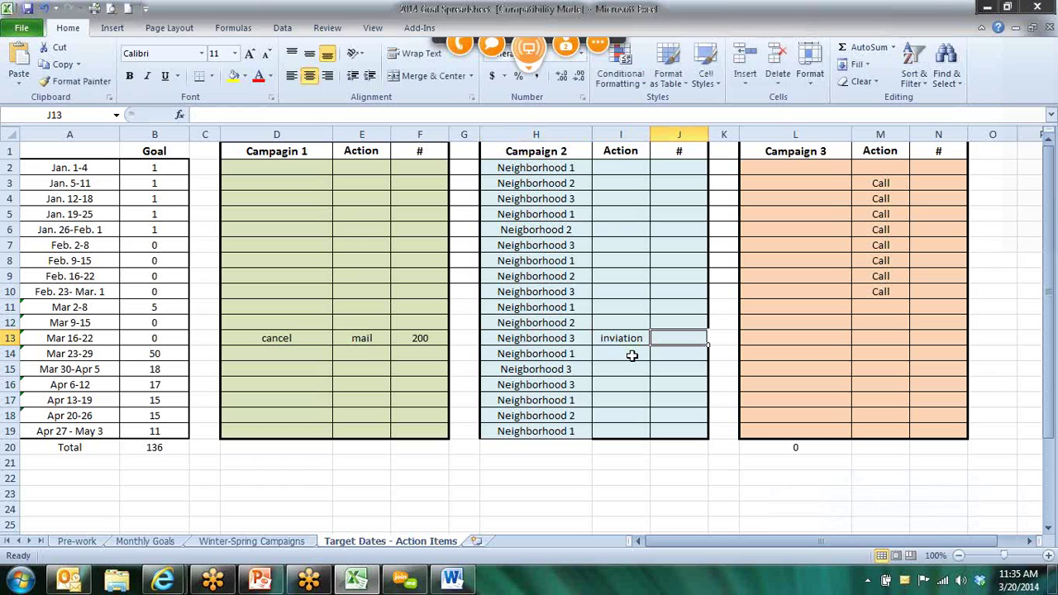
type("500")
Fill in Campaign 1 for Mar 23-29 with estimates, action mail and number 200
key("Tab")
key("Tab")
key("Tab")
key("Tab")
key("Down")
key("Down")
key("Left")
key("Left")
key("Left")
key("Left")
key("Left")
key("Left")
key("Left")
key("Left")
key("Left")
key("Left")
key("Up")
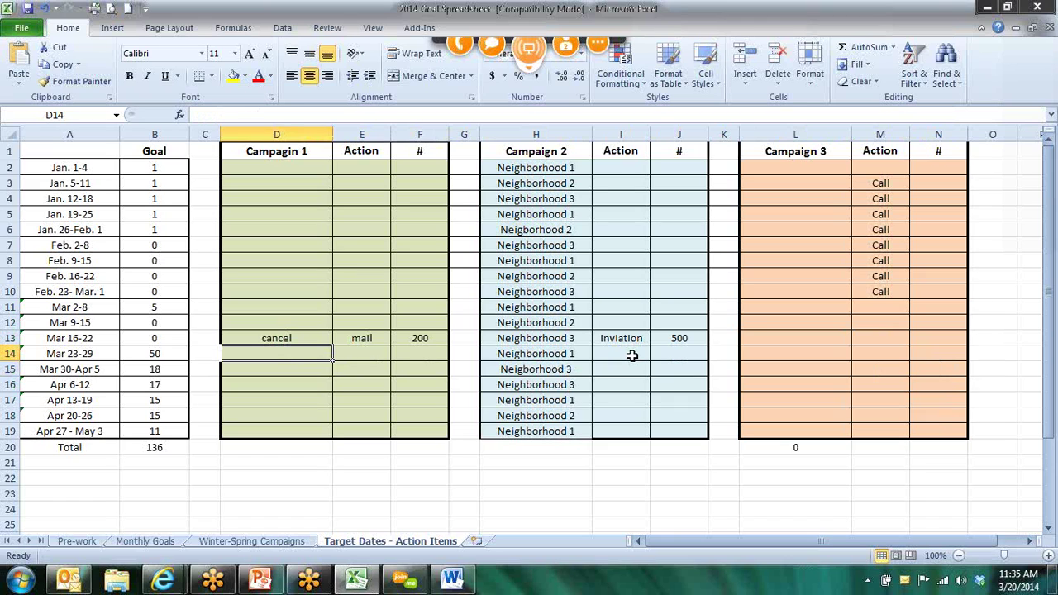
type("estimates")
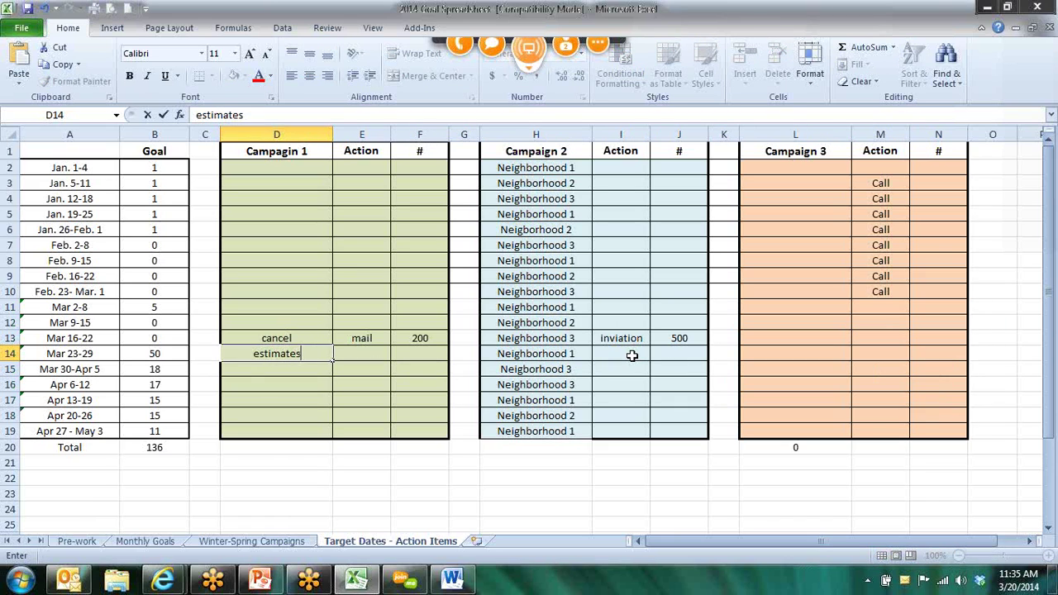
key("Tab")
type("mail")
key("Tab")
type("200")
Change the Campaign 2 neighborhood for Mar 16-22 to Neighborhood1
key("Tab")
key("Tab")
key("Tab")
double_click(570, 339)
key("BackSpace")
type("2")
key("BackSpace")
key("BackSpace")
type("1")
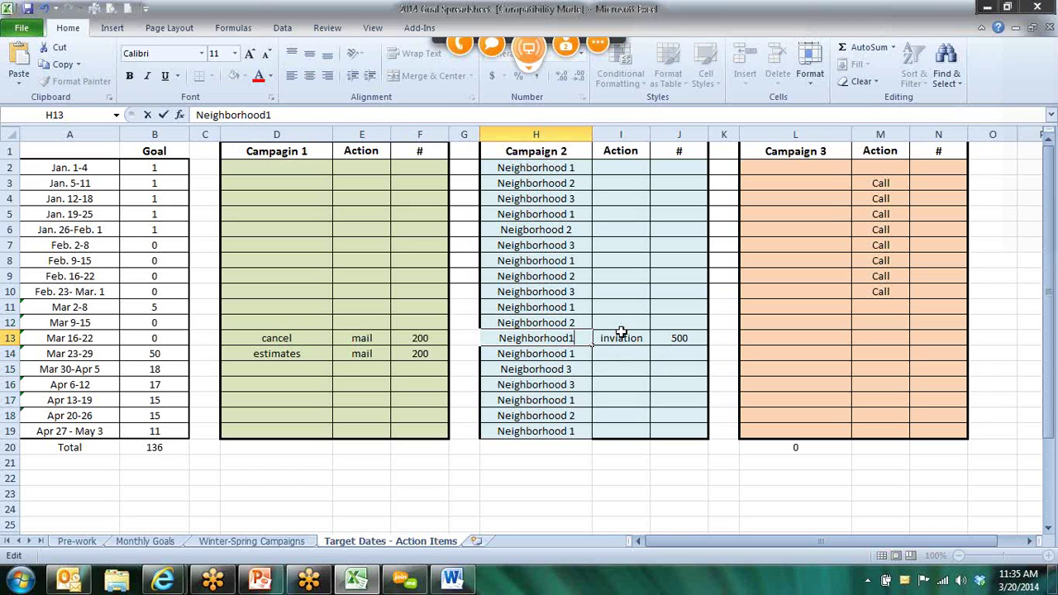
For Mar 23-29, set Campaign 2 to Neighborhood 2 with inviation as the action and 500 as the number
left_click(589, 353)
double_click(590, 354)
key("BackSpace")
type("2")
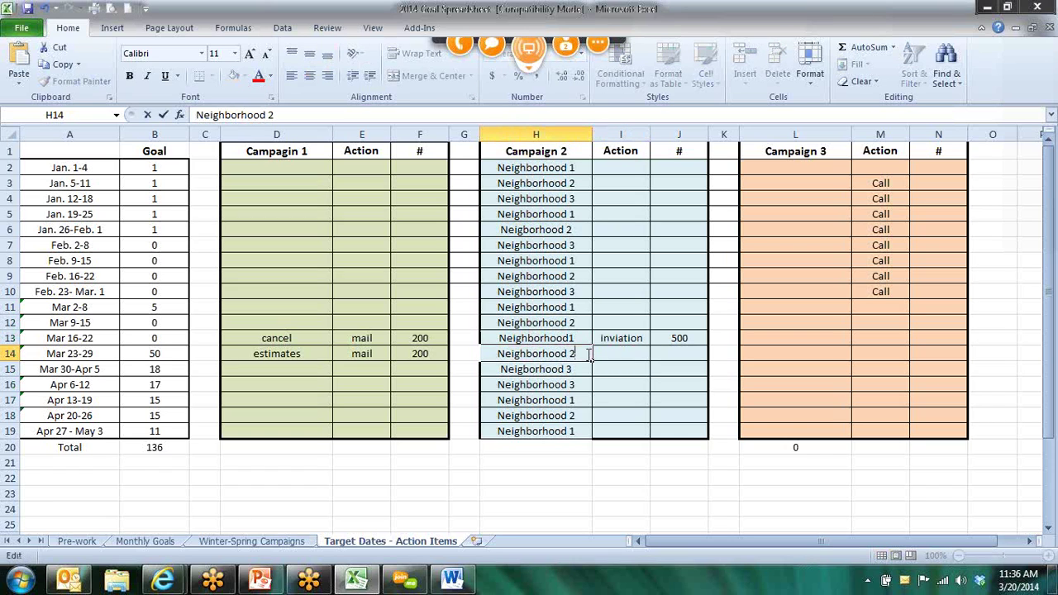
key("Tab")
type("inviation")
key("Tab")
type("500")
Fill in Campaign 3 for Mar 23-29 with cancels, action call and number 200
key("Tab")
key("Tab")
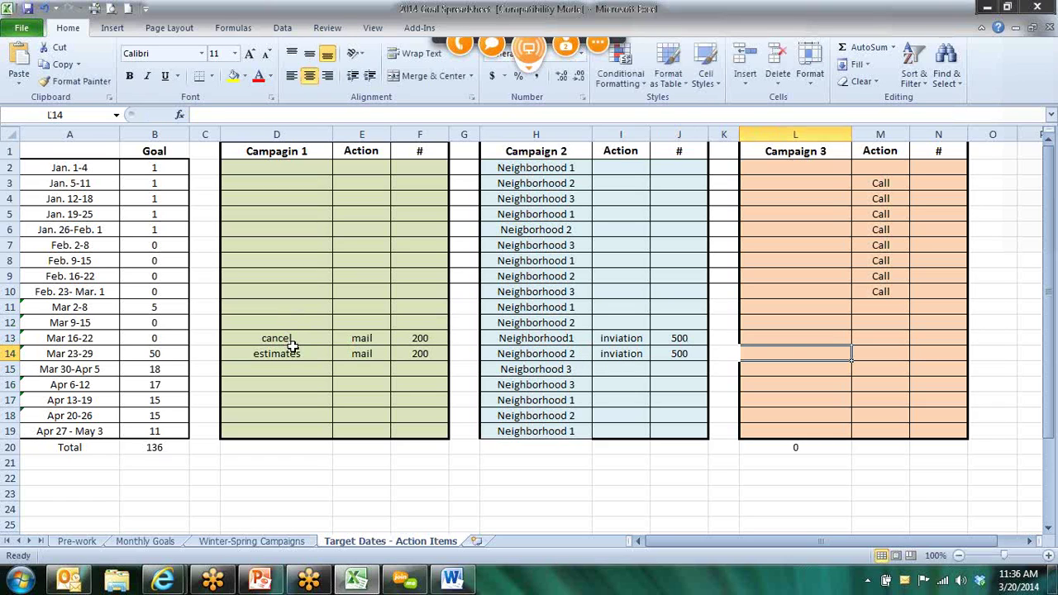
type("cancels")
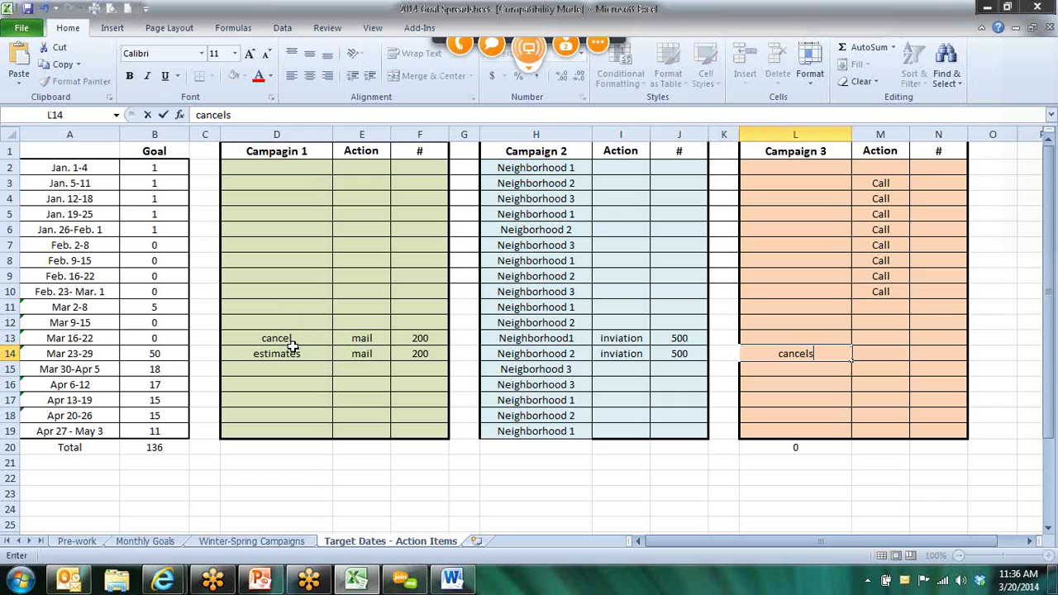
key("Tab")
type("call")
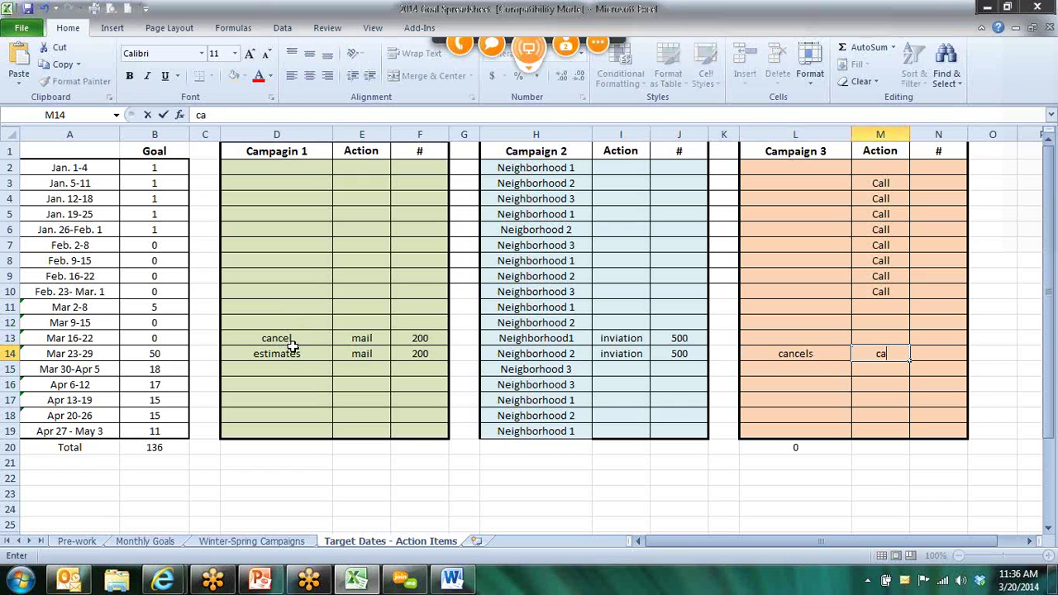
key("Tab")
type("200")
key("Return")
Fill in Campaign 1 for Mar 30-Apr 5 with other services, action mail and number 200
key("Left")
key("Left")
key("Left")
key("Left")
key("Left")
key("Left")
key("Left")
key("Left")
key("Left")
key("Left")
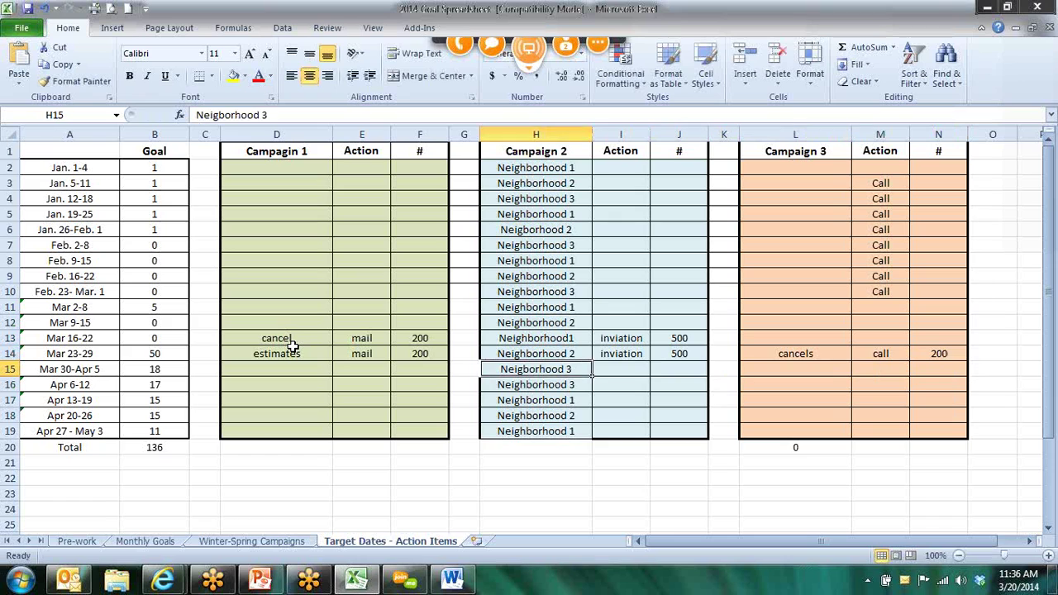
type("o")
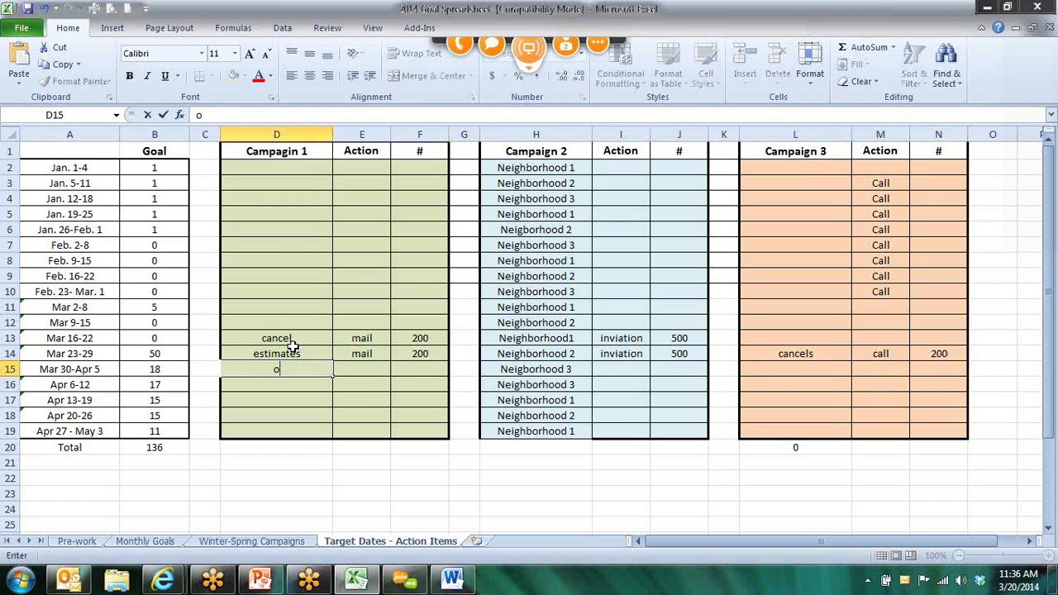
type("ther services")
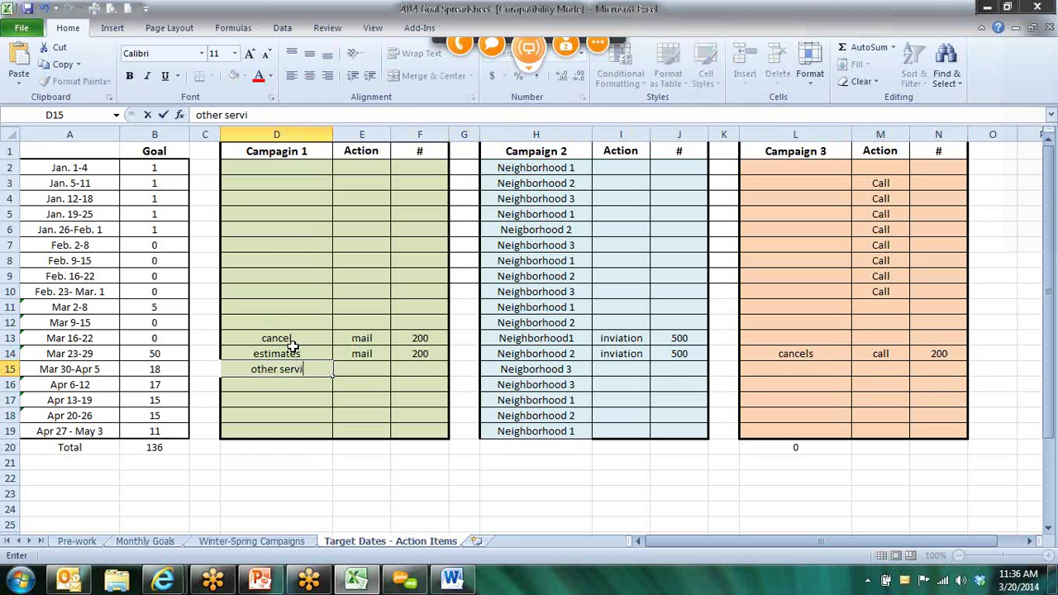
key("Tab")
type("mai")
key("Tab")
type("200")
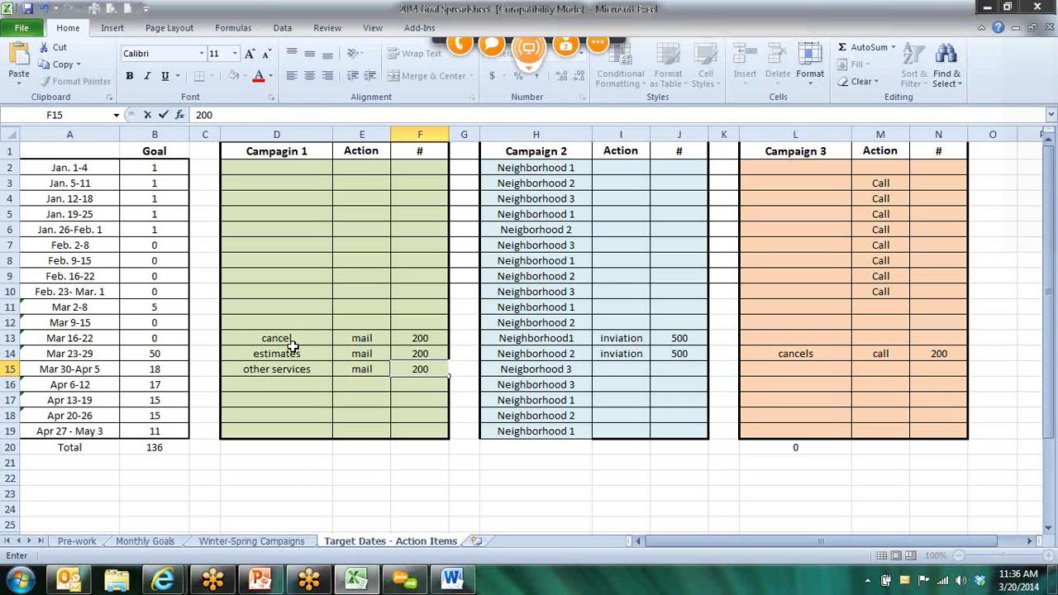
For Mar 30-Apr 5, enter invitation as the Campaign 2 action and 500 as its number
key("Tab")
key("Tab")
key("Tab")
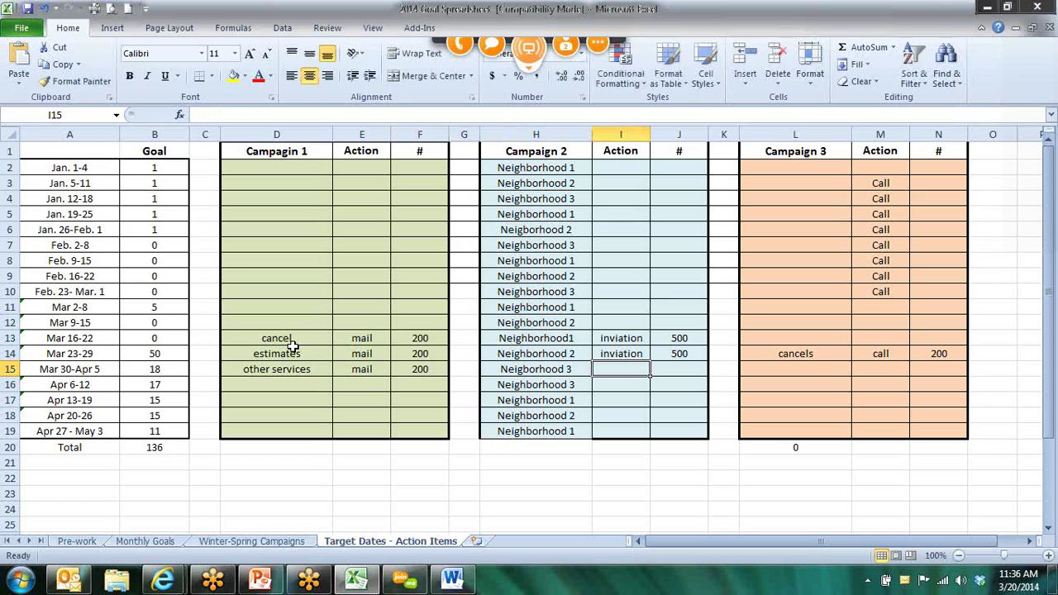
type("iv")
key("BackSpace")
type("nvitation")
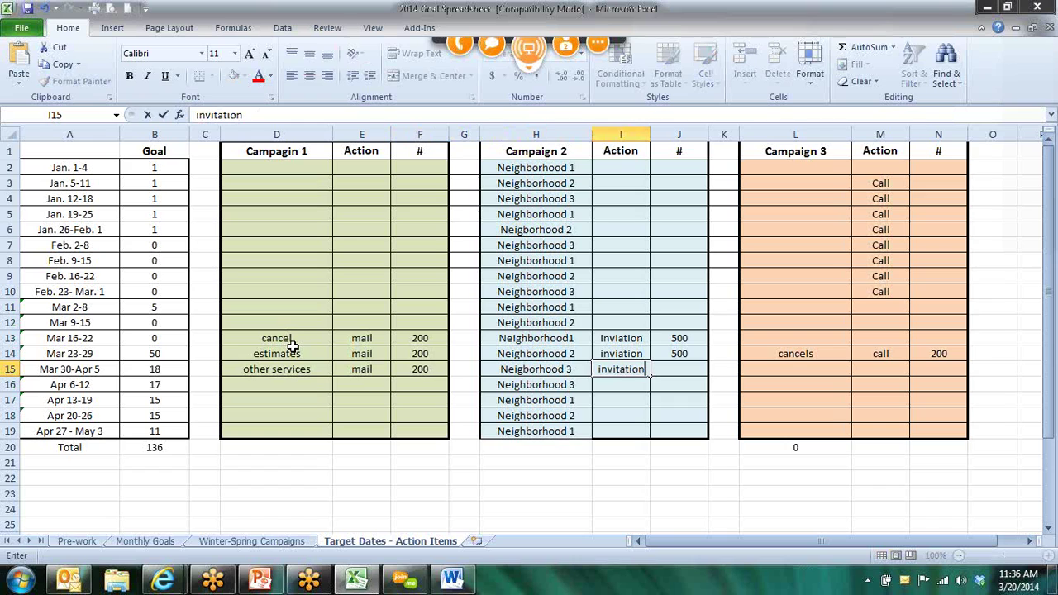
key("Tab")
type("500")
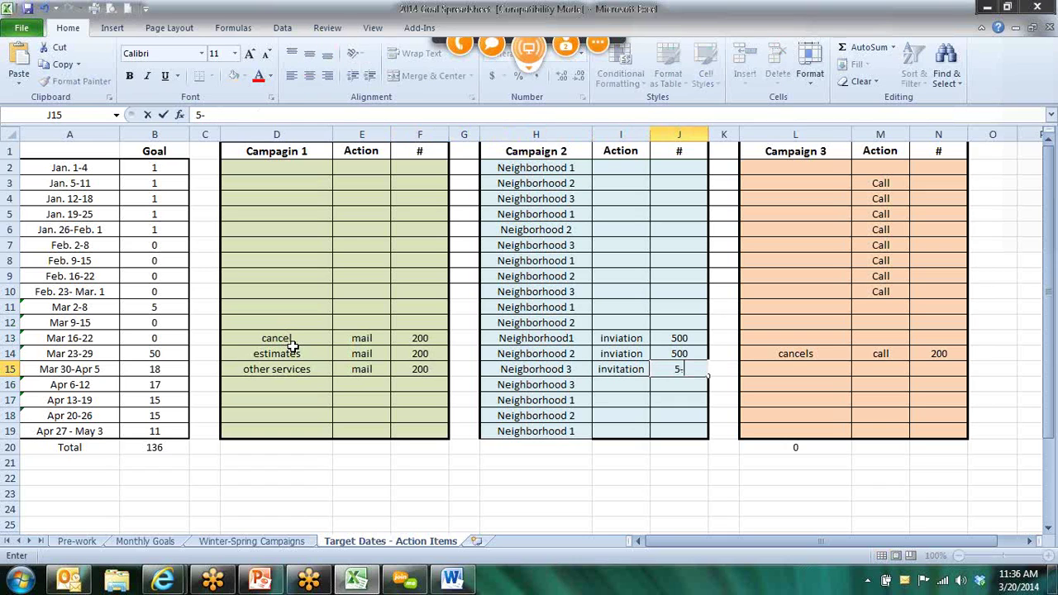
Fill in Campaign 3 for Mar 30-Apr 5 with estimates, action call and number 200
key("Tab")
key("Tab")
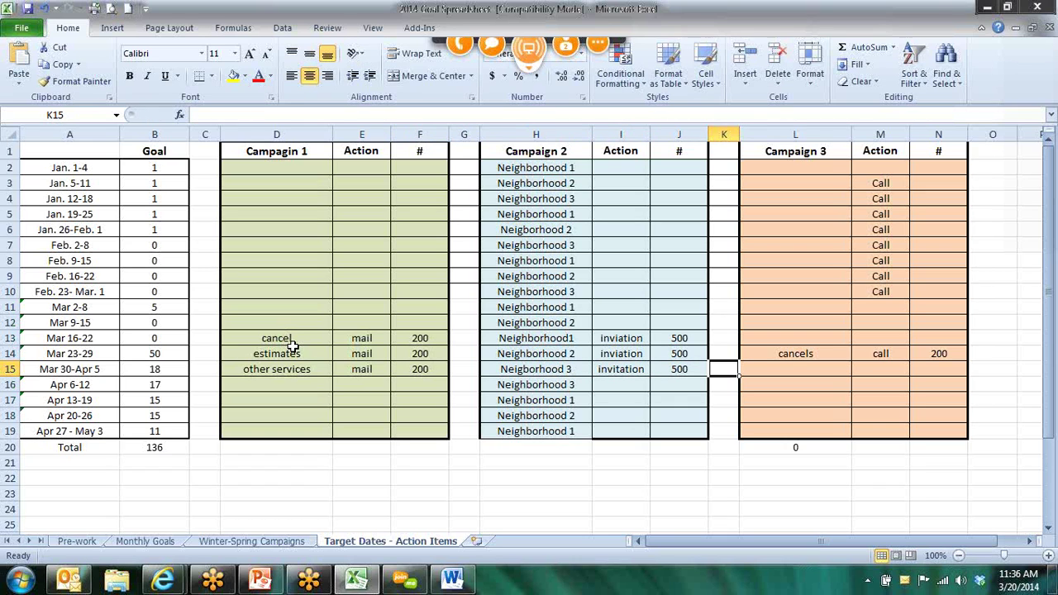
type("estimates")
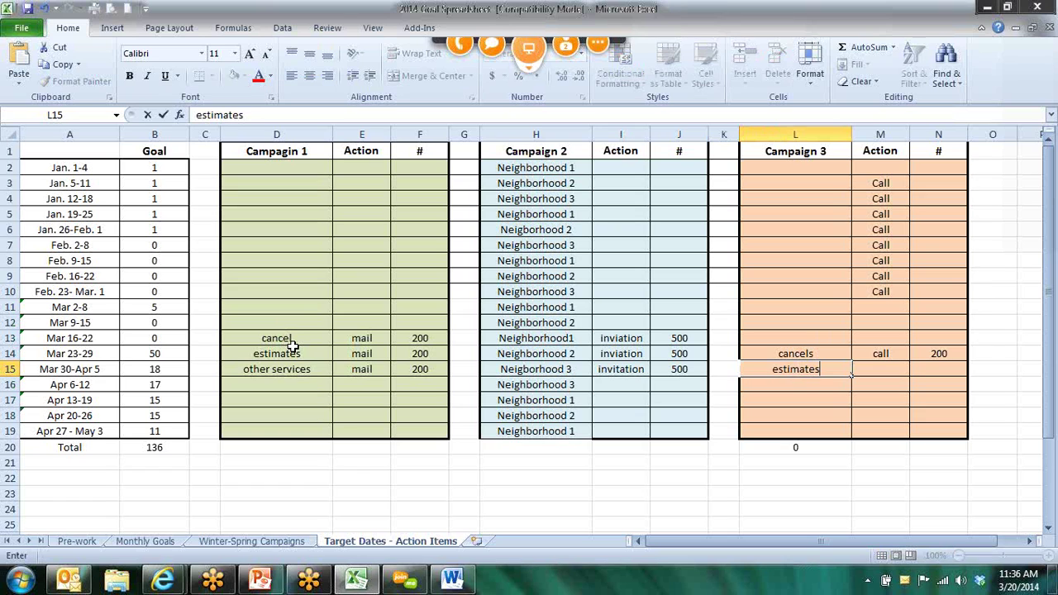
key("Tab")
type("call")
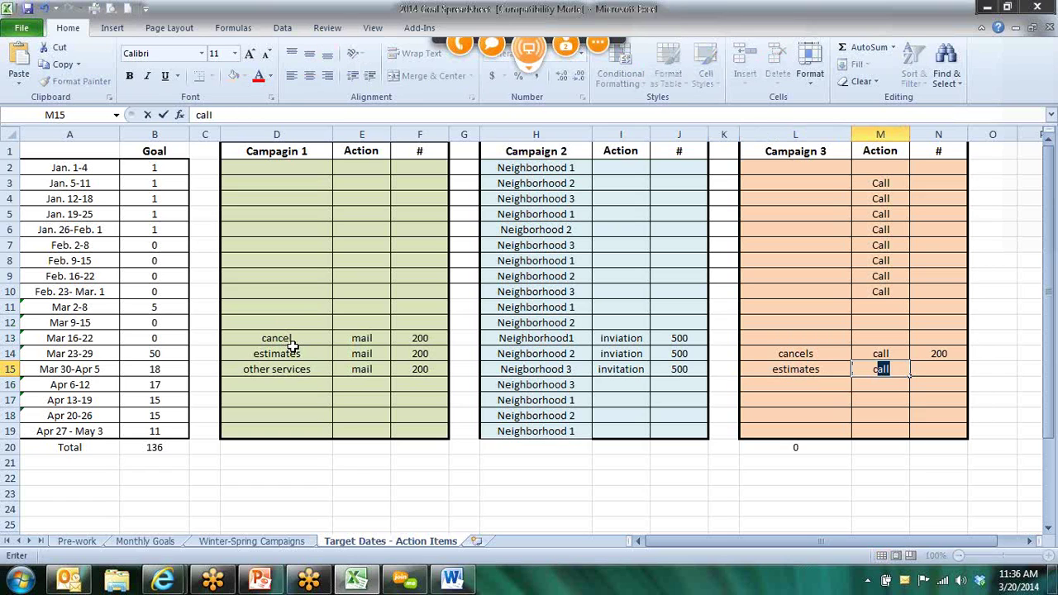
key("Tab")
type("200")
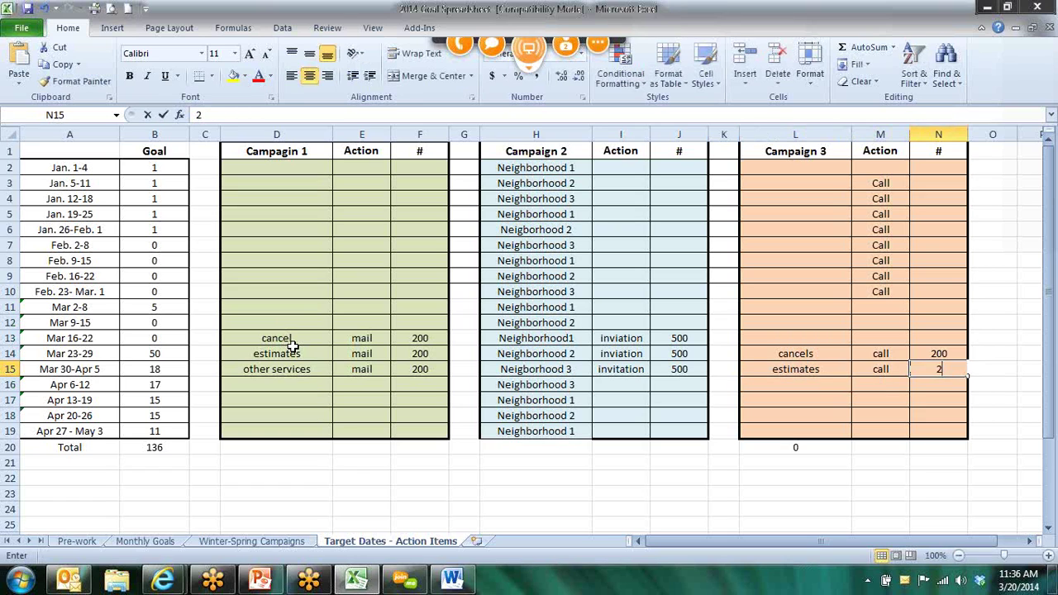
Fill in Campaign 1 for Apr 6-12 with postcards, action mail and number 500
key("Down")
key("Left")
key("Left")
key("Left")
key("Left")
key("Left")
key("Left")
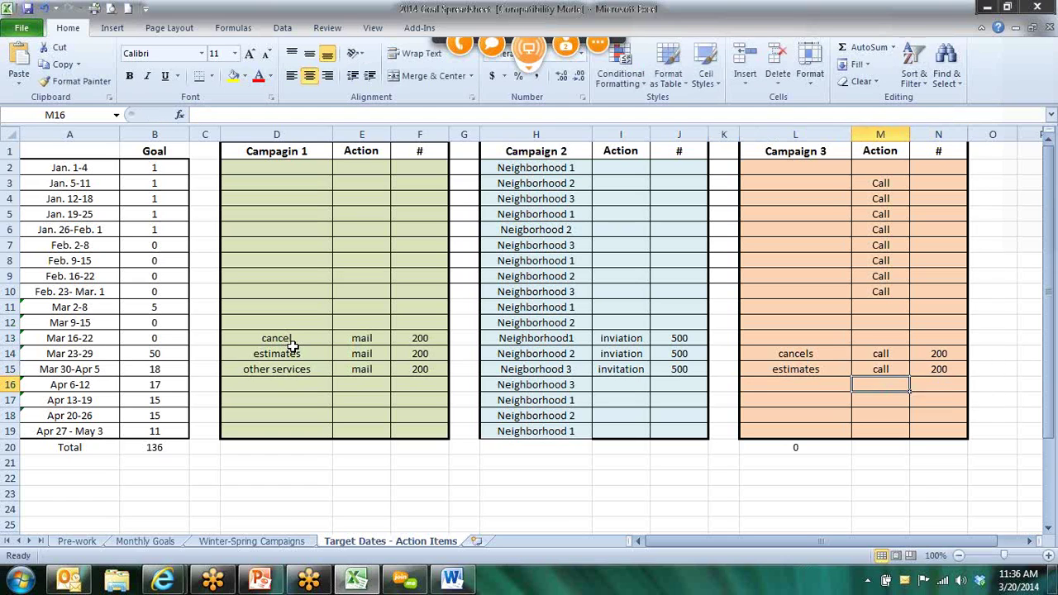
key("Left")
key("Left")
key("Left")
key("Left")
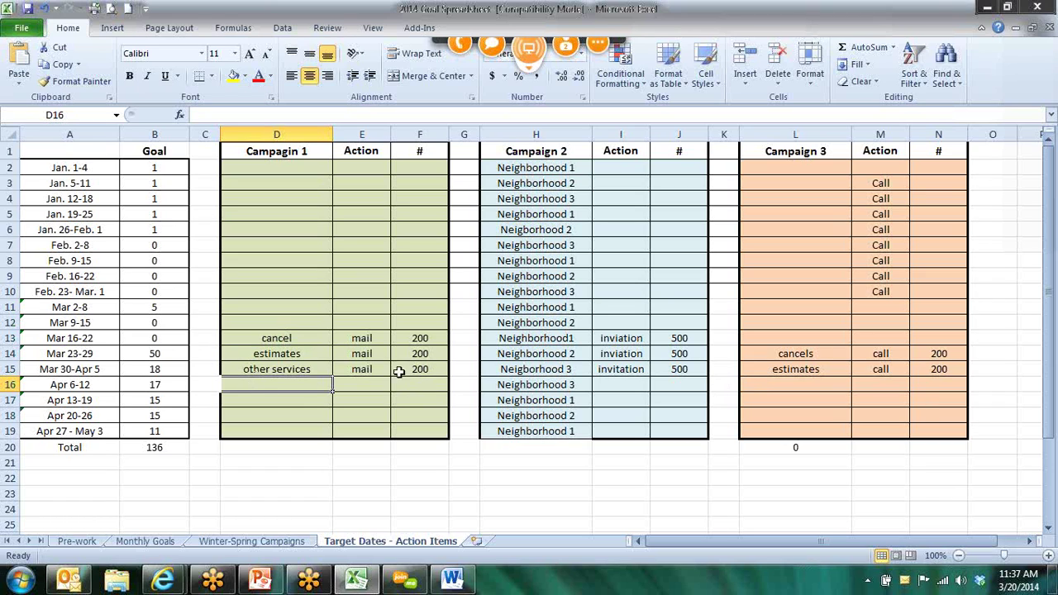
type("po")
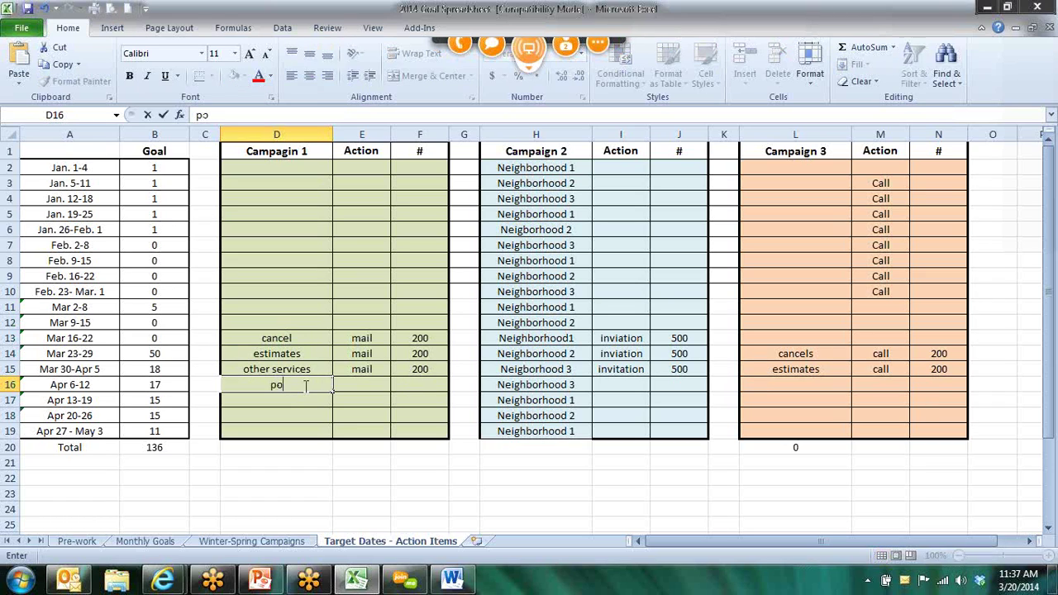
type("stcards")
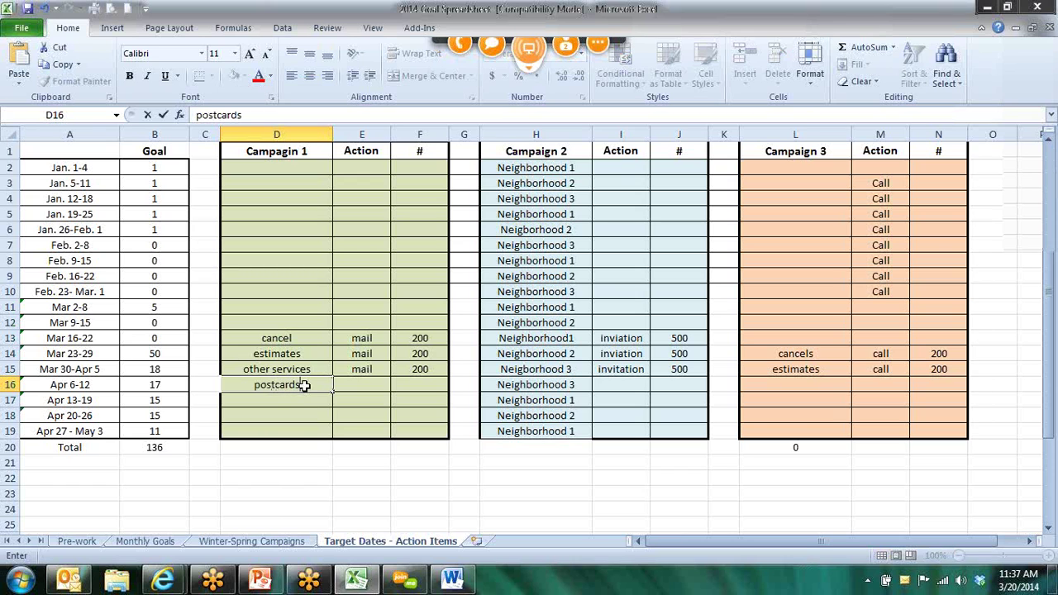
scroll(303, 382, "down", 5)
scroll(304, 386, "up", 5)
key("Tab")
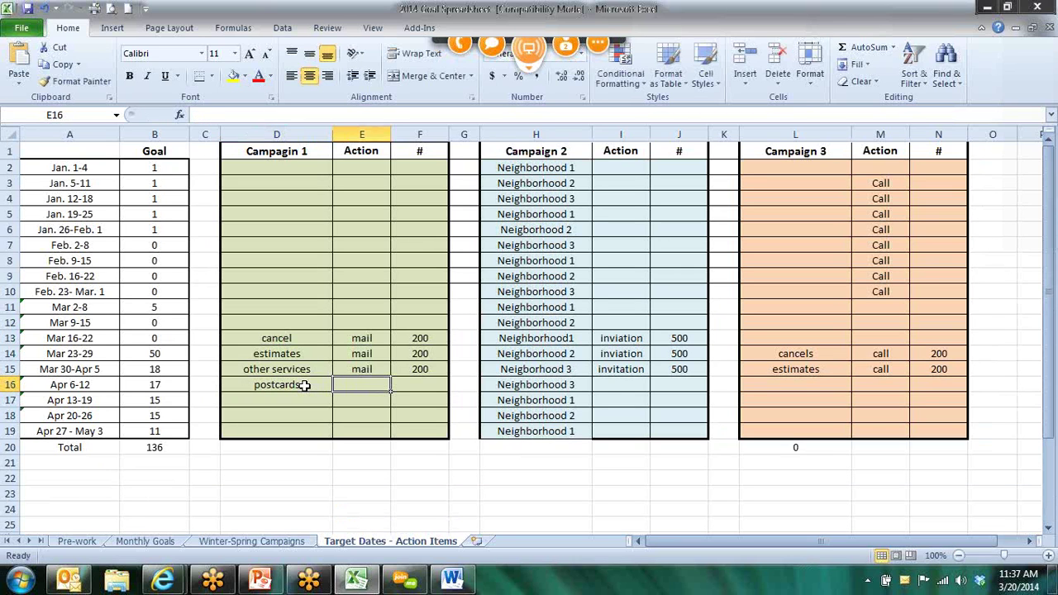
type("mail")
key("Tab")
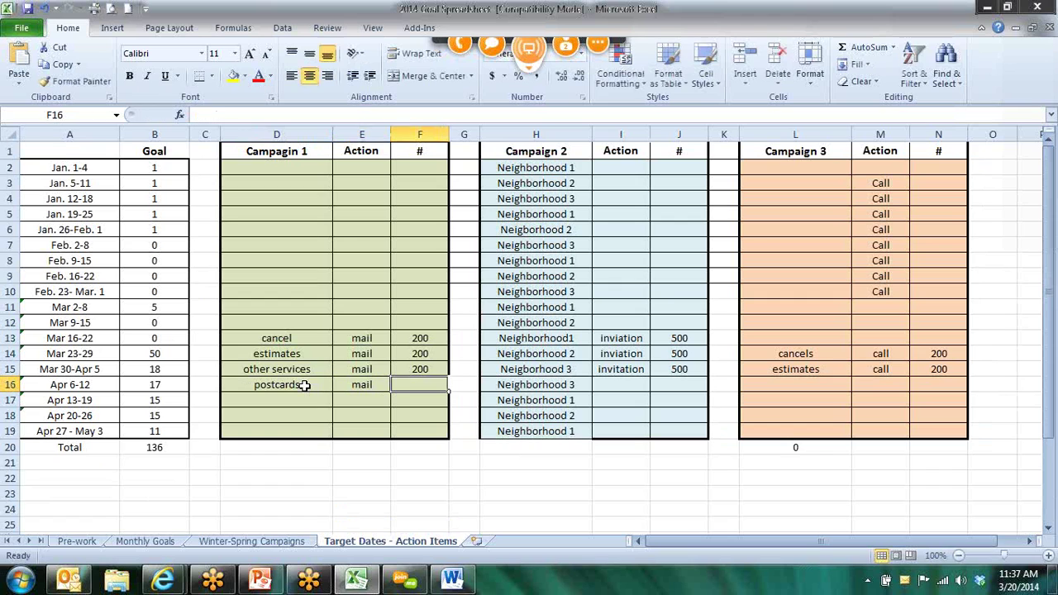
type("500")
For Apr 6-12, enter frisbees as the Campaign 2 action and 500 as its number
key("Tab")
key("Tab")
key("Tab")
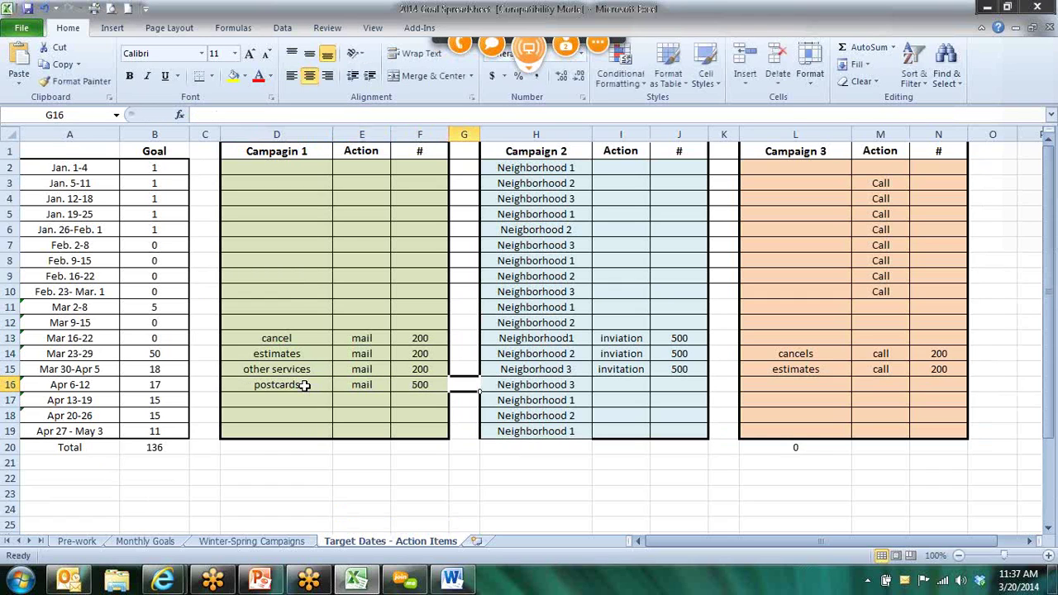
key("Left")
key("Right")
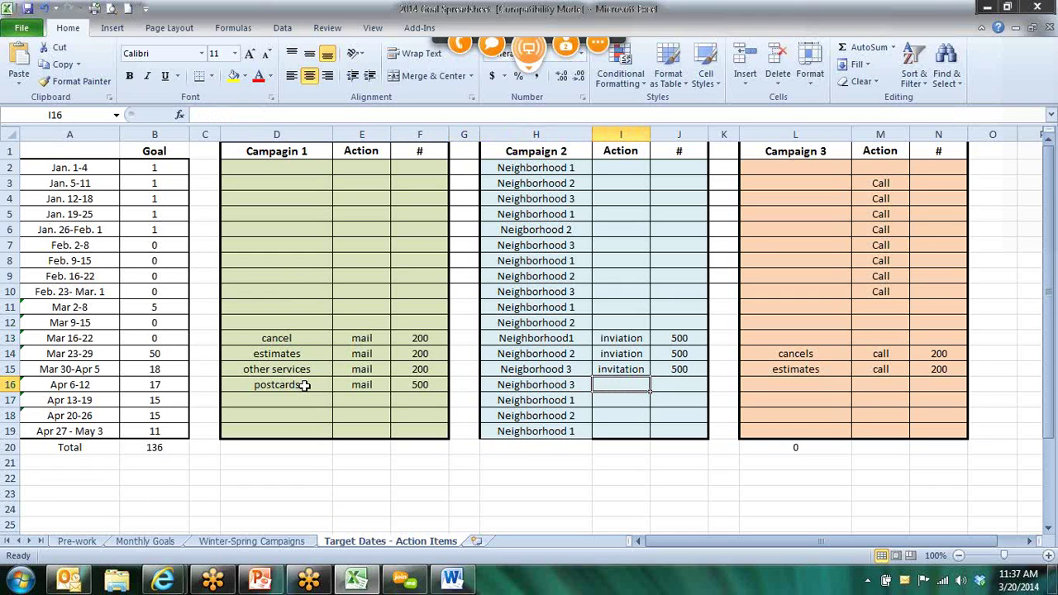
type("frisbees")
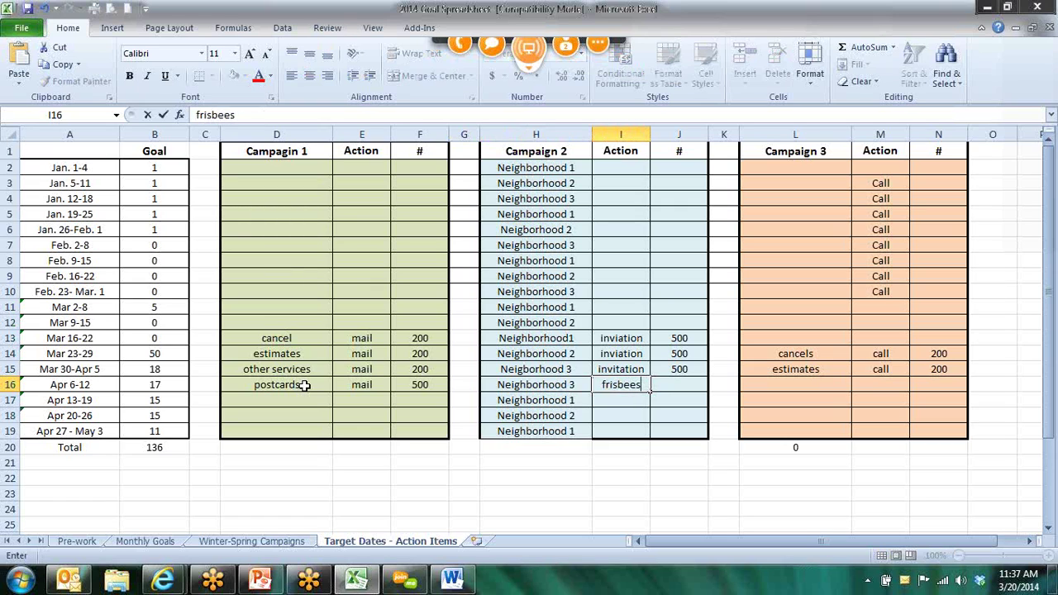
key("Tab")
type("500")
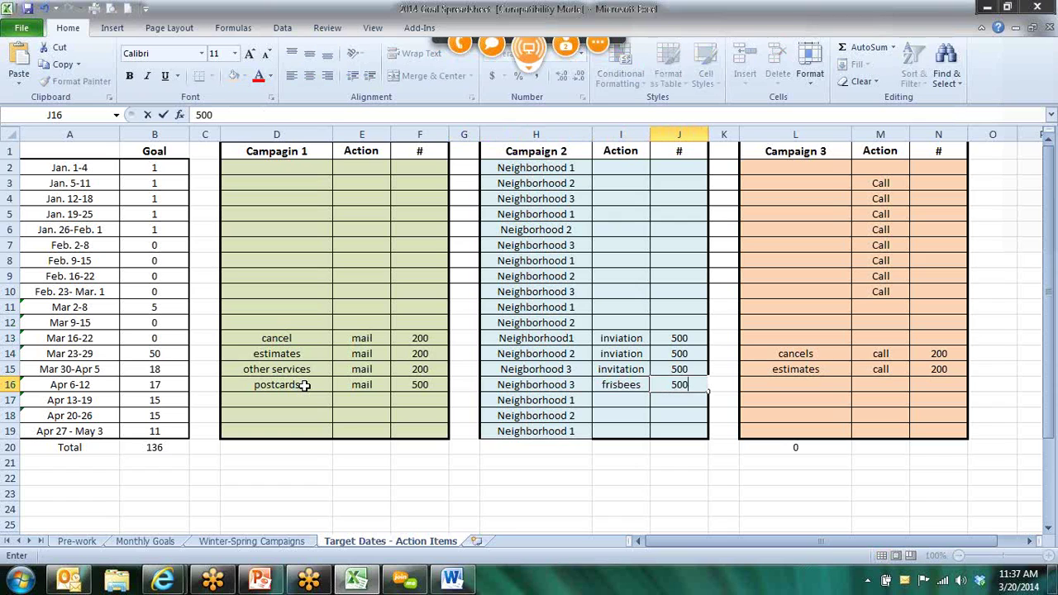
Fill in Campaign 3 for Apr 6-12 with other services, action call and number 200
key("Tab")
key("Tab")
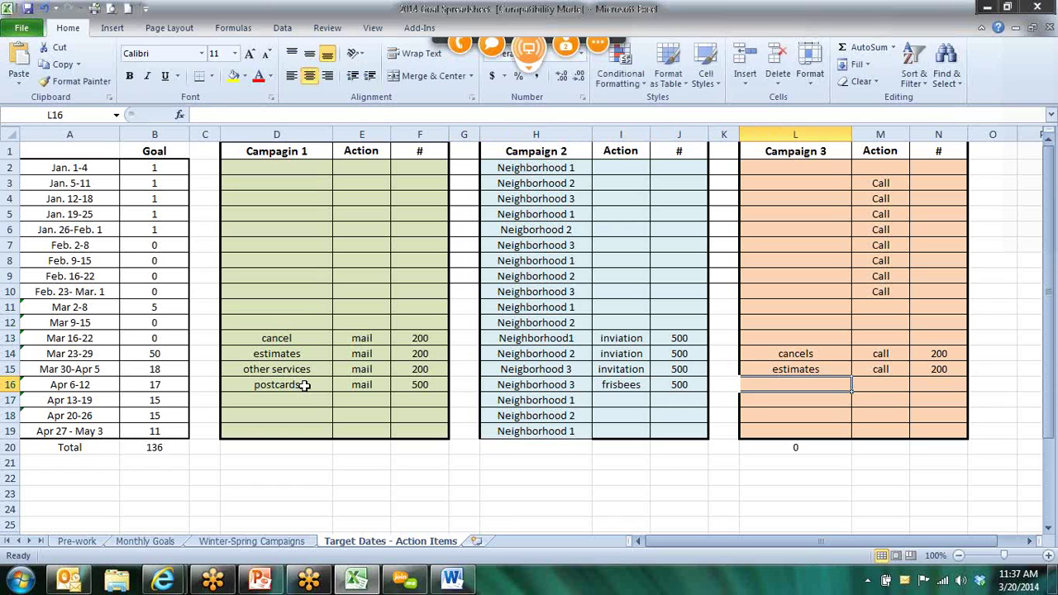
type("other services")
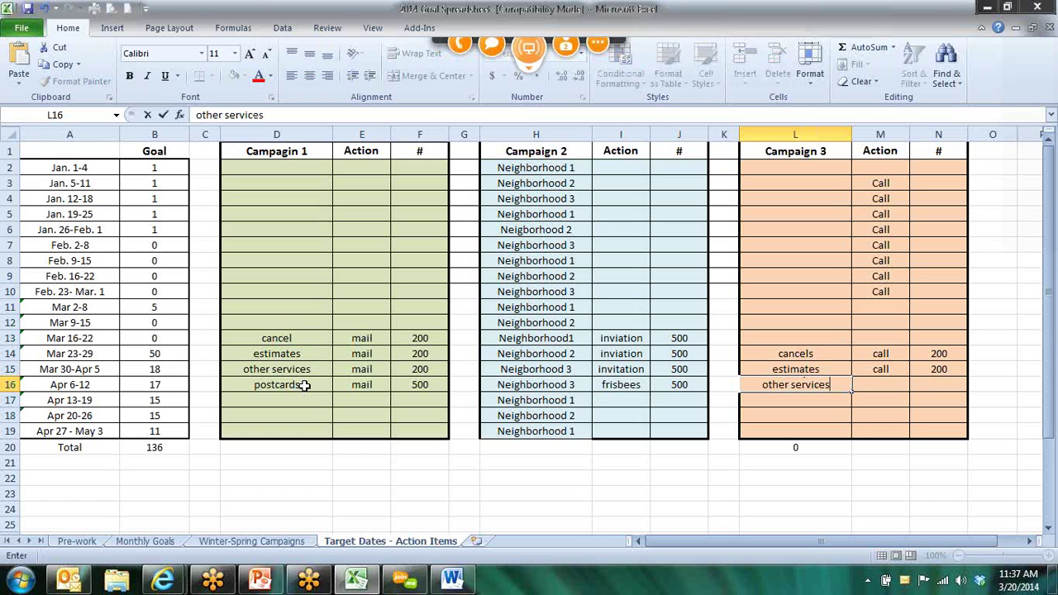
key("Tab")
type("call")
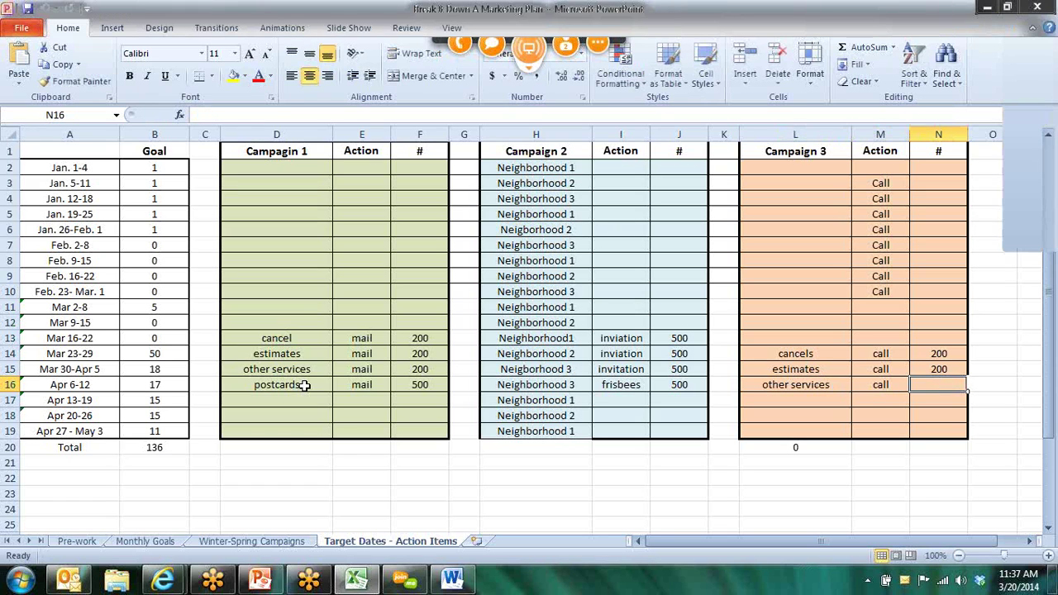
key("Tab")
type("200")
key("Tab")
key("Down")
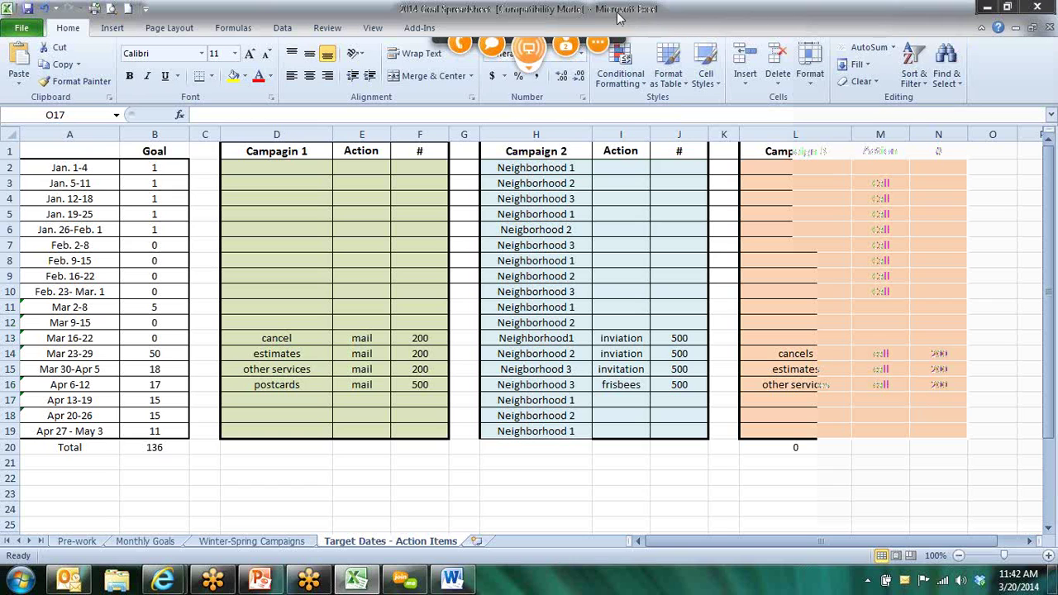
left_click(597, 43)
left_click(501, 146)
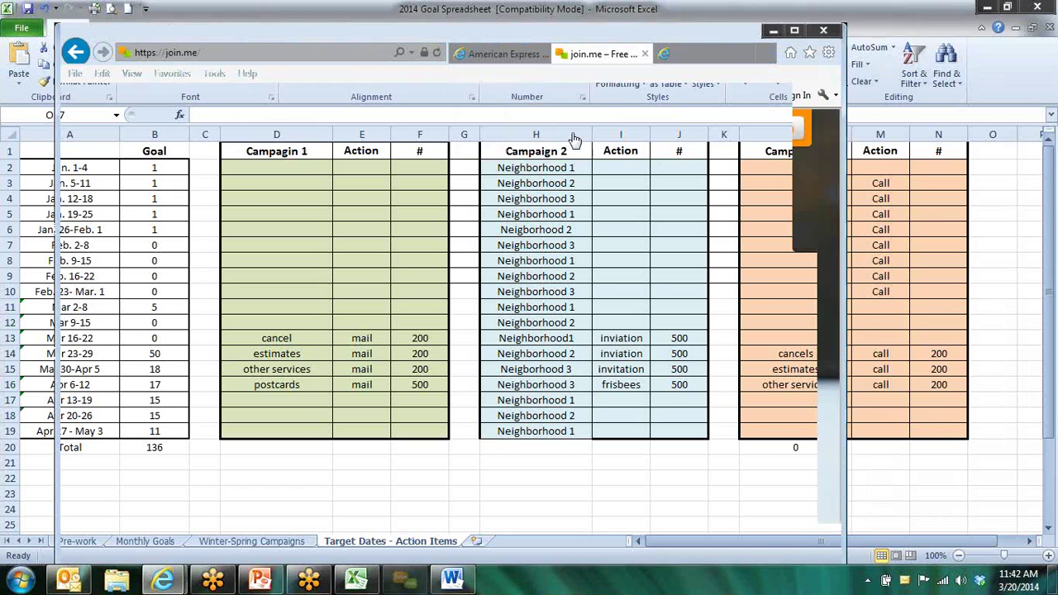